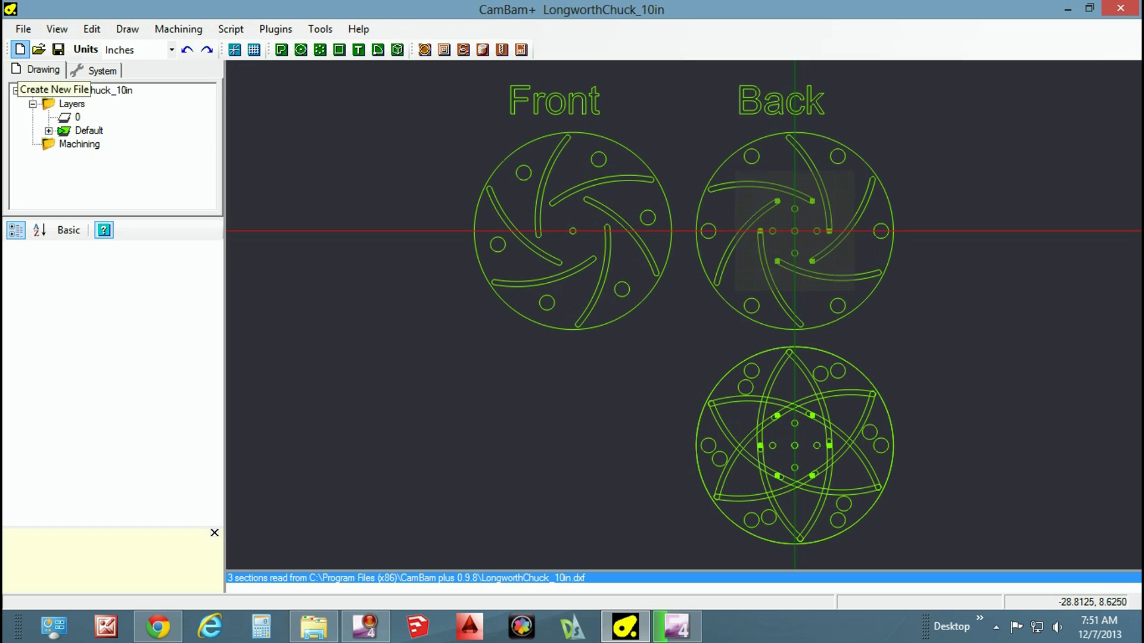
# Create a new drawing and draw a circle about 8.5 inches in diameter centred on the origin
pyautogui.click(20, 49)
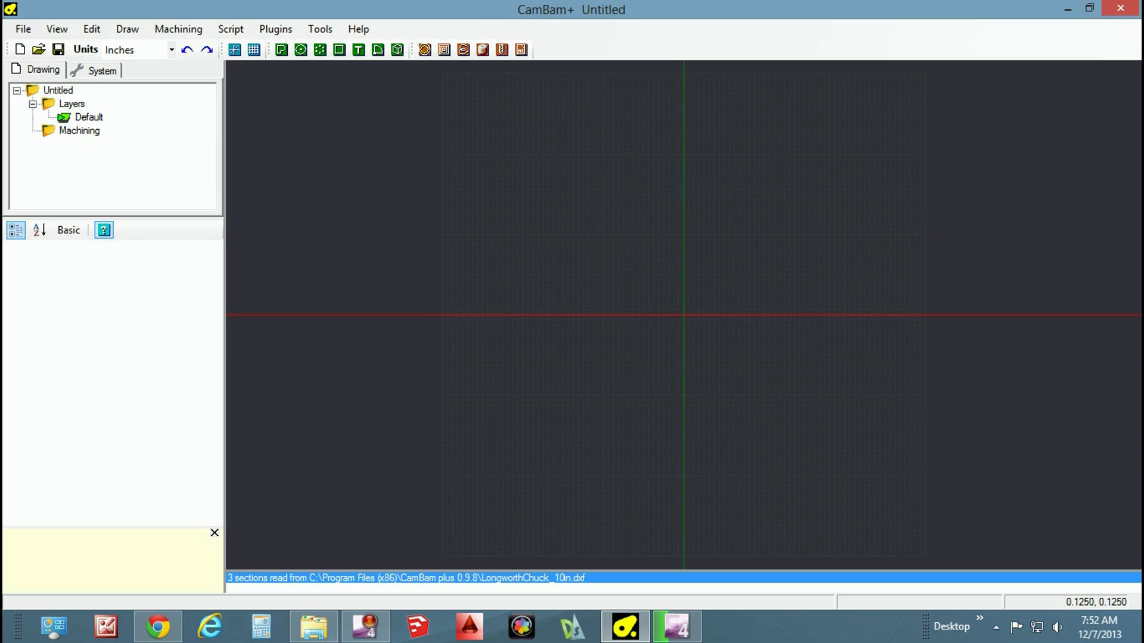
pyautogui.press('c')
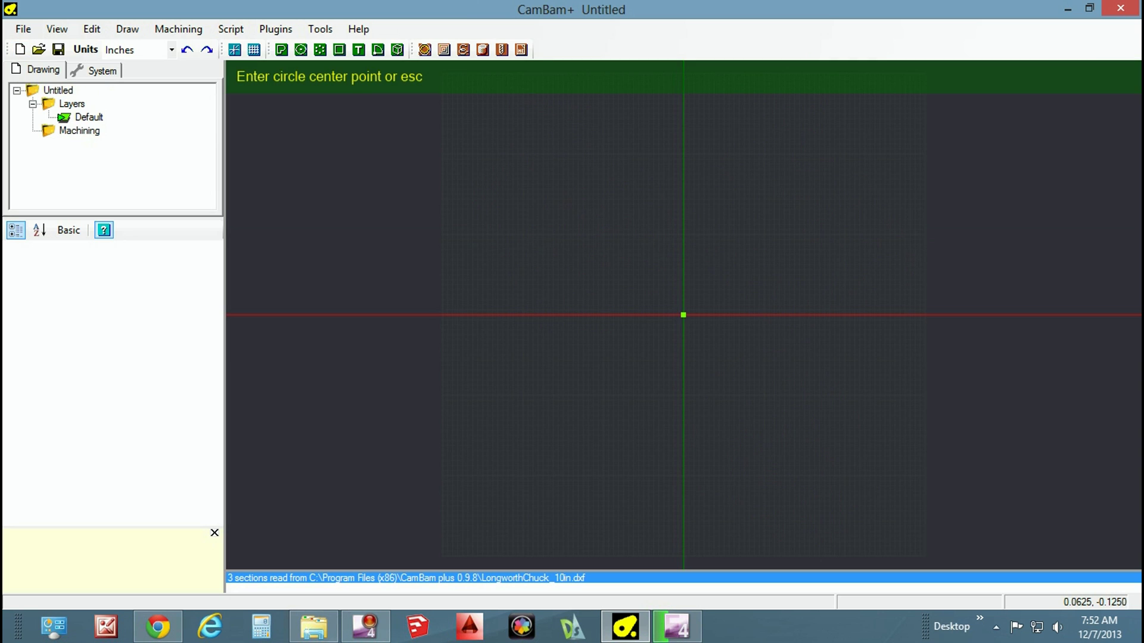
pyautogui.scroll(-2, 687, 322)
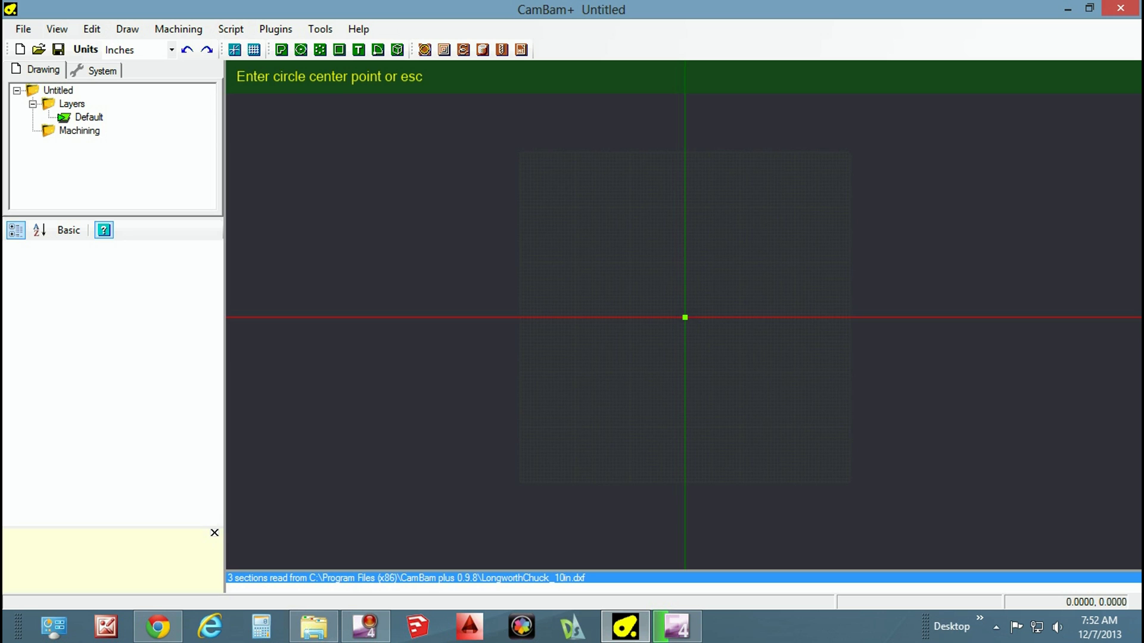
pyautogui.click(685, 318)
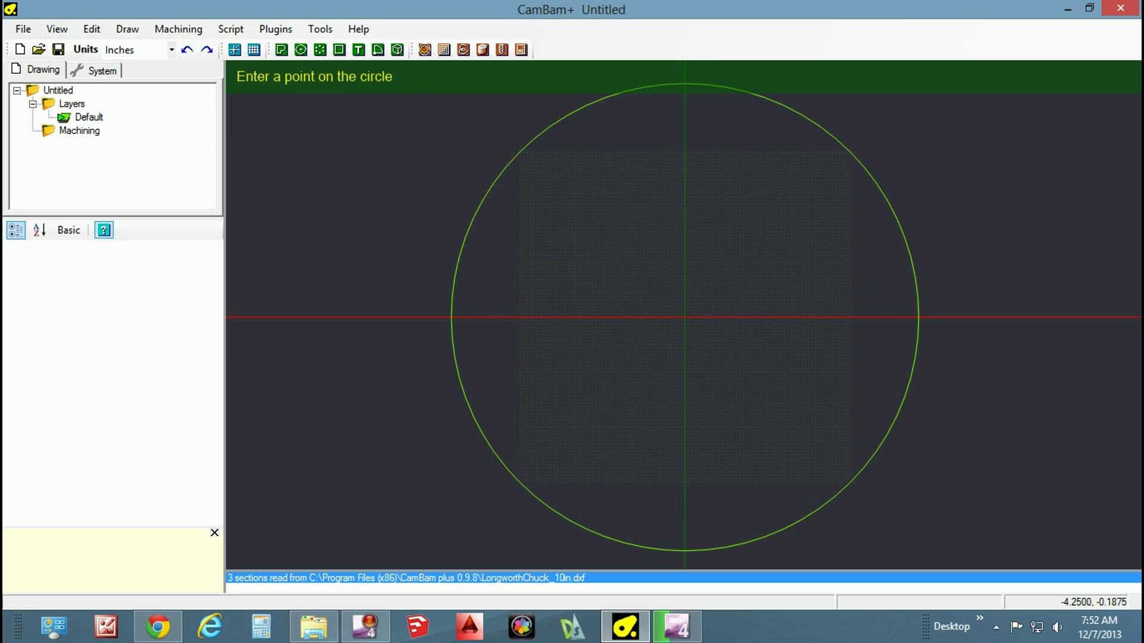
pyautogui.click(451, 327)
pyautogui.scroll(-2, 451, 327)
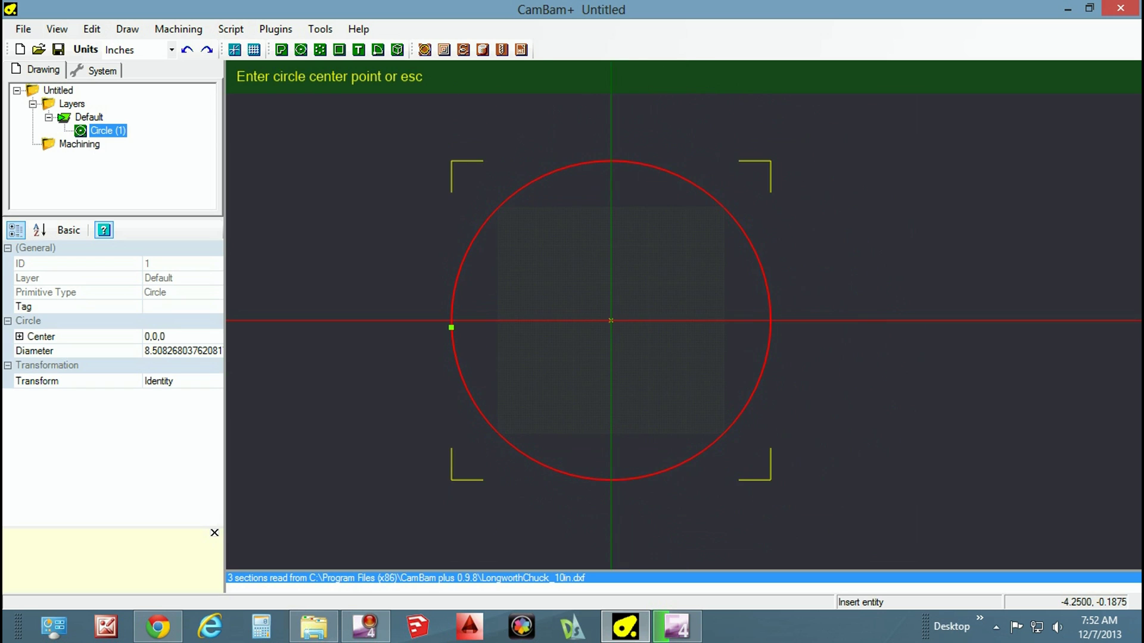
# Set the circle's diameter to 10 inches and end circle drawing
pyautogui.click(183, 350)
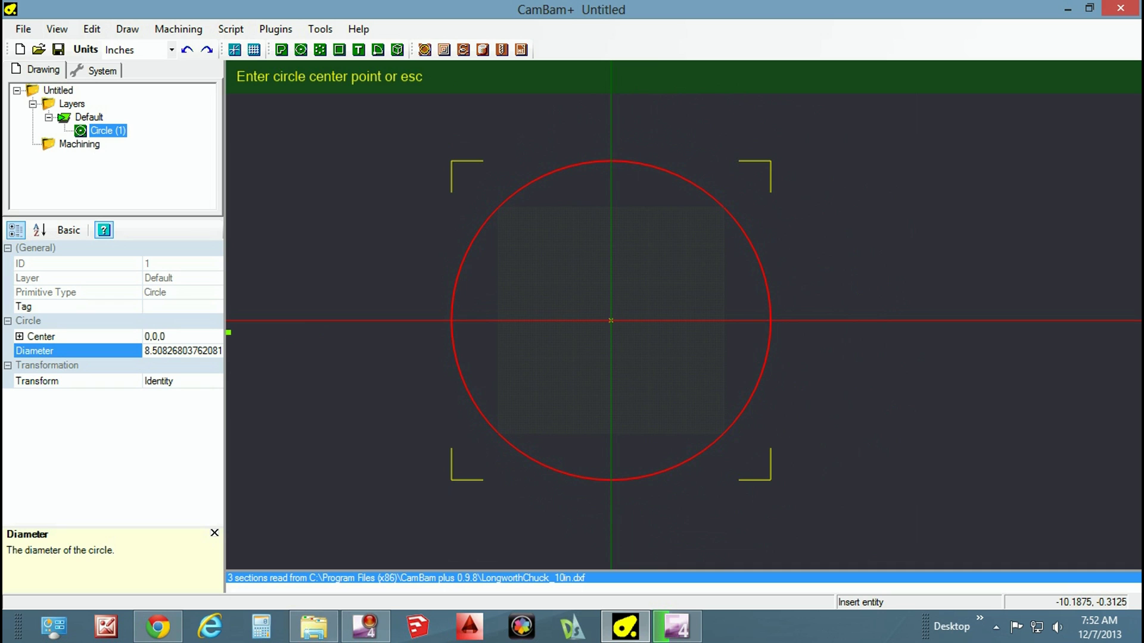
pyautogui.doubleClick(184, 350)
pyautogui.write('10')
pyautogui.press('Return')
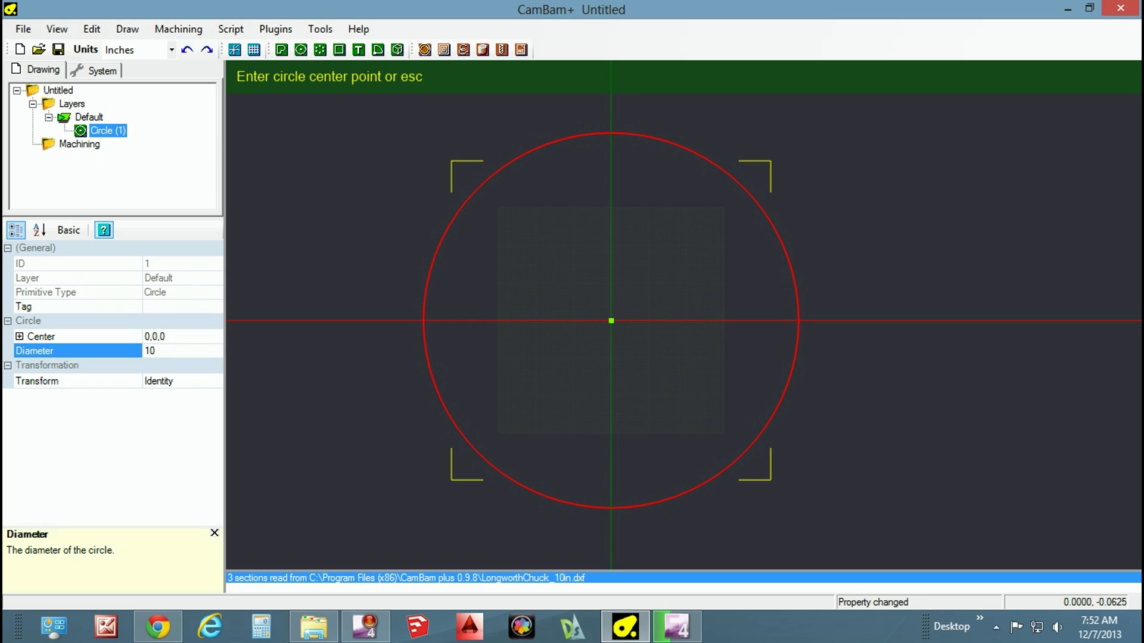
pyautogui.press('Escape')
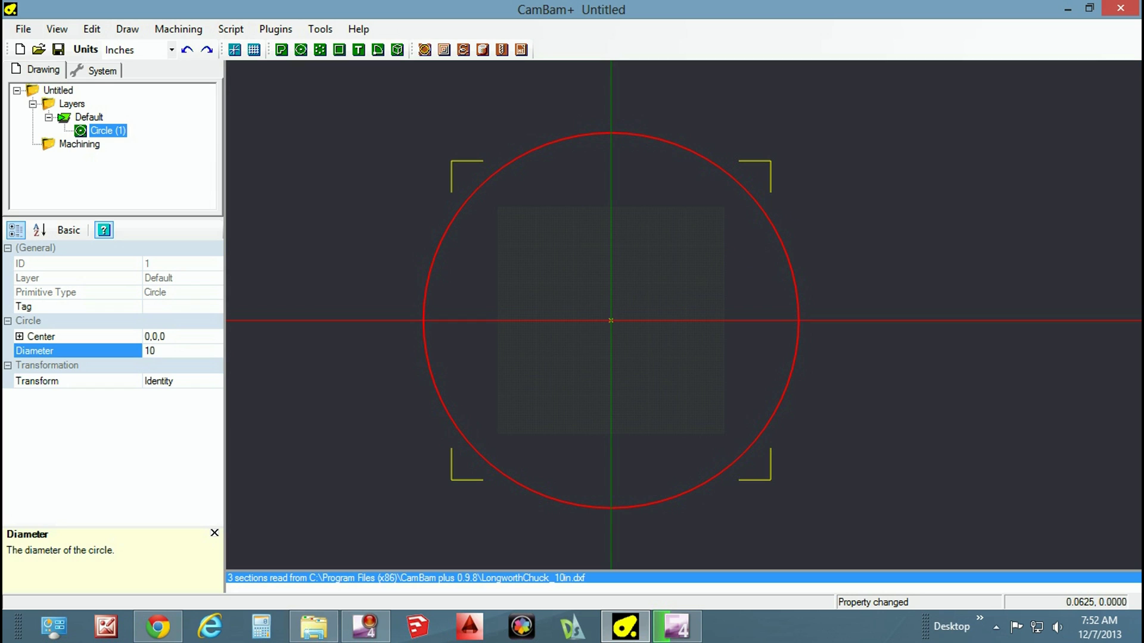
# Draw a smaller circle about 3 inches in diameter centred on the origin, inside the 10-inch circle
pyautogui.press('c')
pyautogui.click(611, 320)
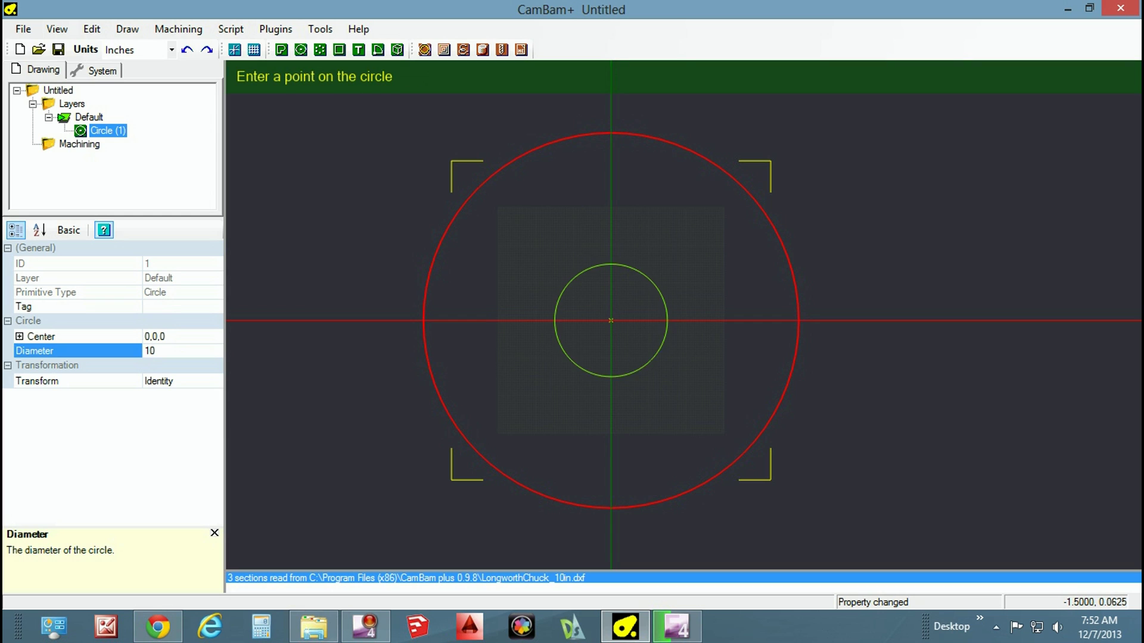
pyautogui.click(554, 318)
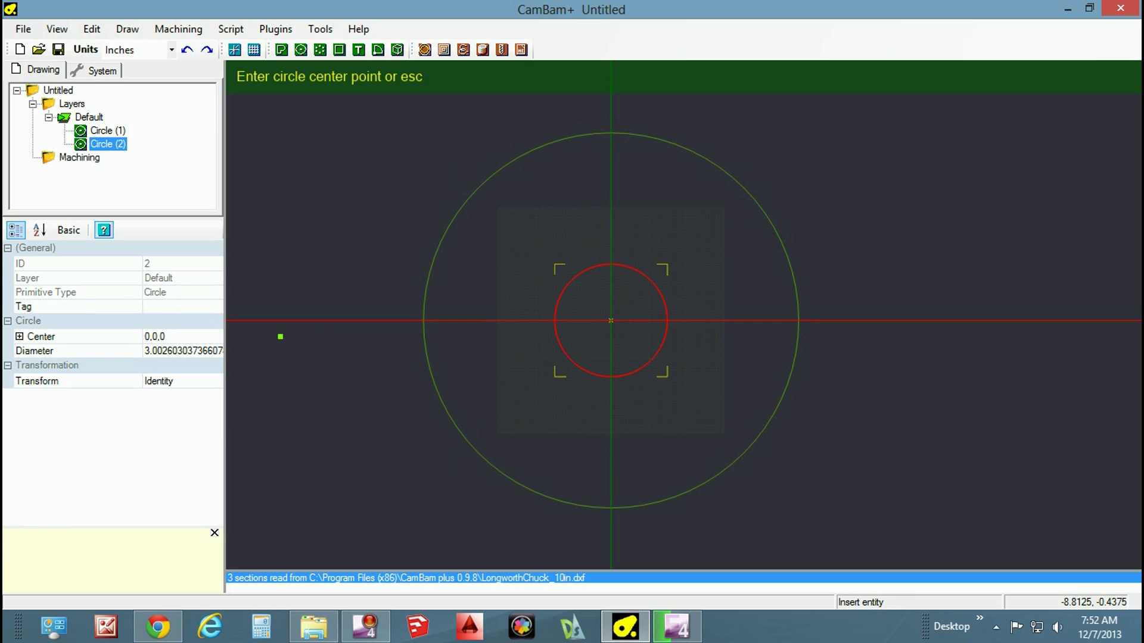
# Set the inner circle's diameter to exactly 3 inches and clear the selection
pyautogui.click(162, 351)
pyautogui.hotkey('ctrl', 'a')
pyautogui.write('3')
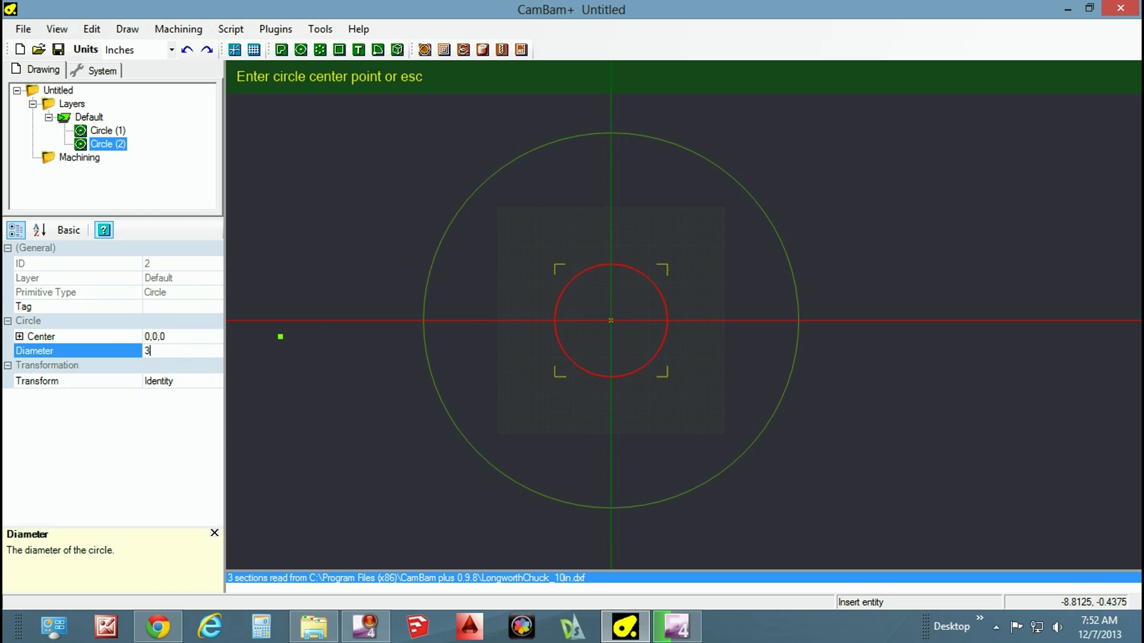
pyautogui.press('Return')
pyautogui.click(577, 403)
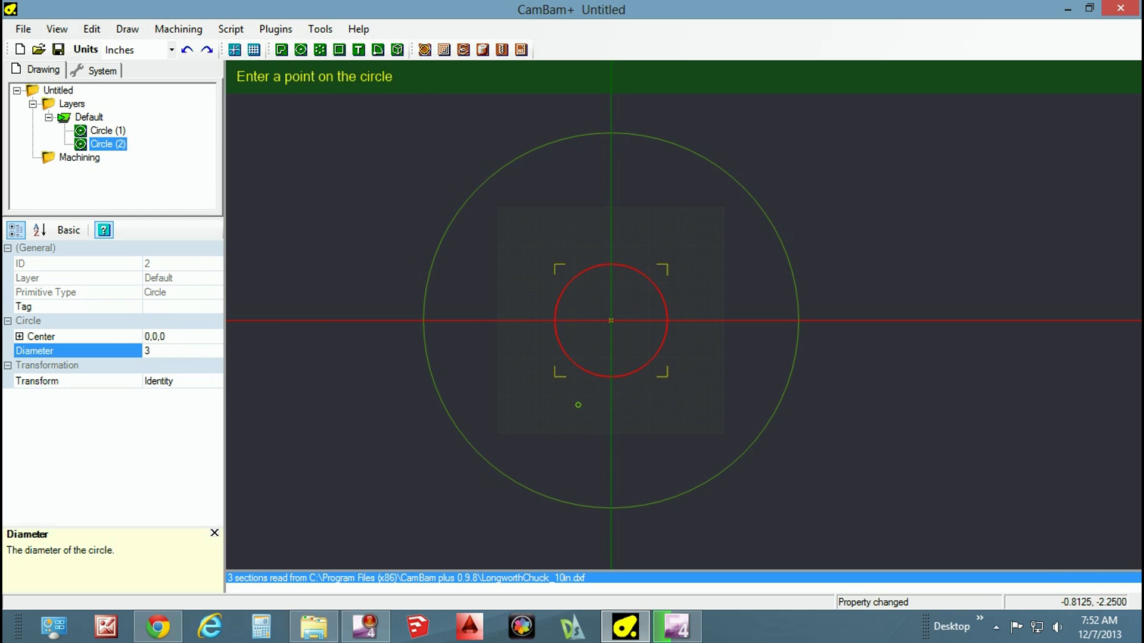
pyautogui.press('Escape')
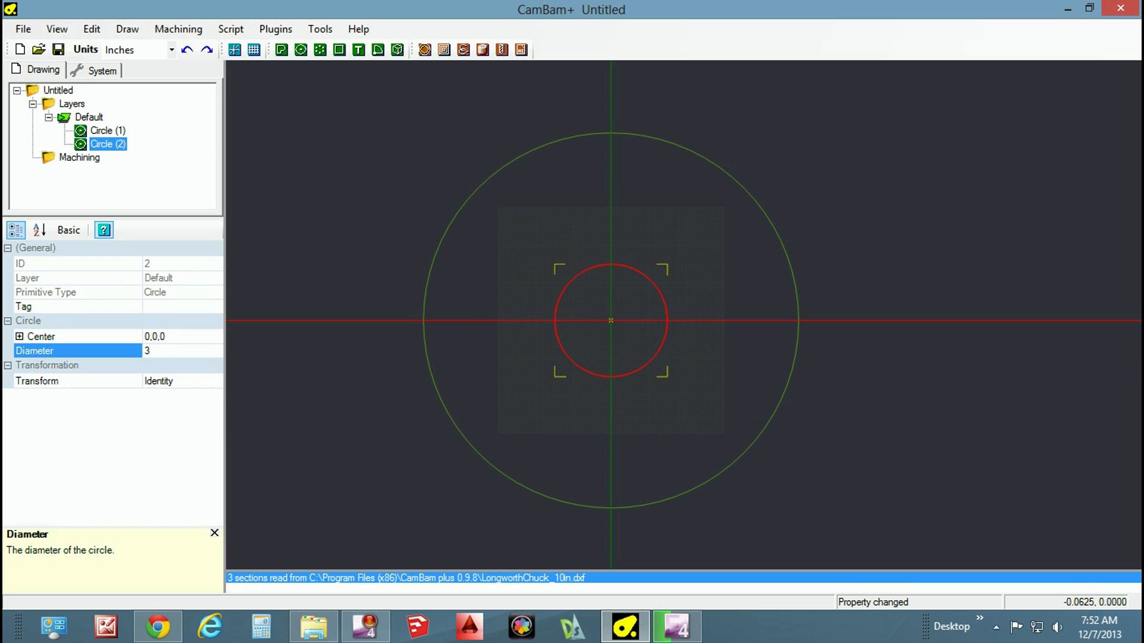
pyautogui.press('Escape')
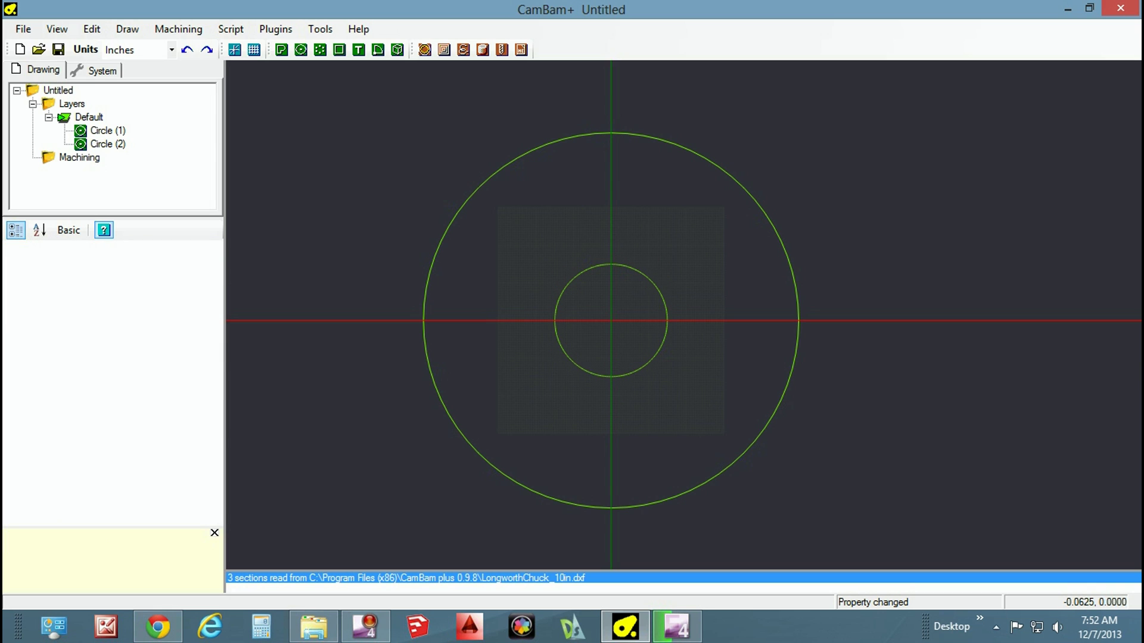
# Draw two more circles centred on the origin, about 9.17 and 3.875 inches in diameter
pyautogui.press('c')
pyautogui.click(611, 320)
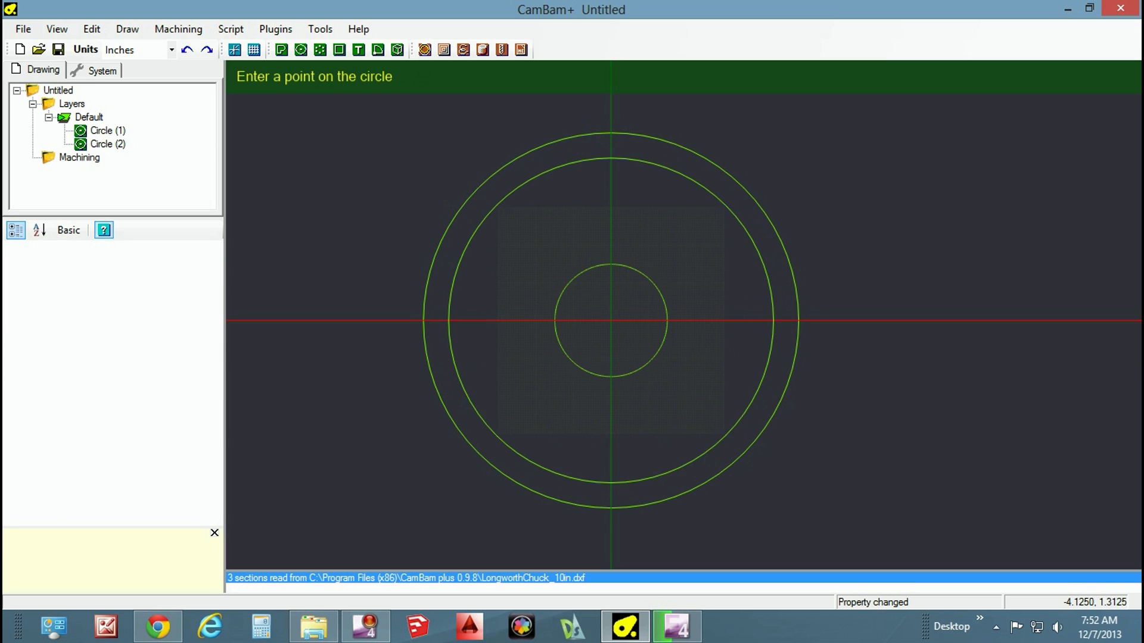
pyautogui.click(447, 269)
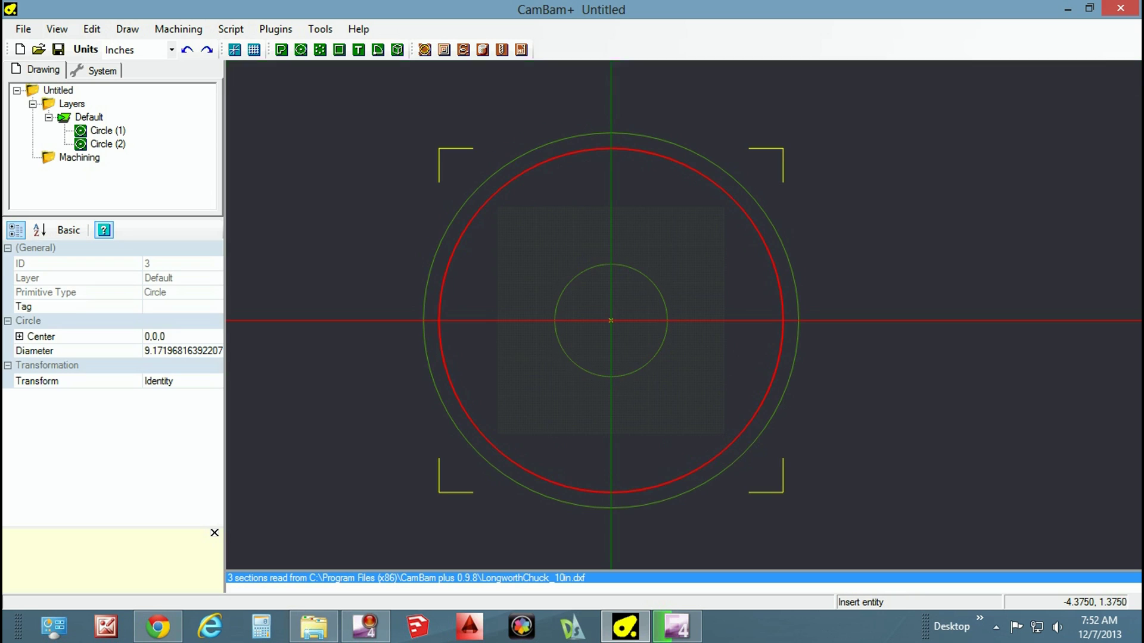
pyautogui.click(611, 320)
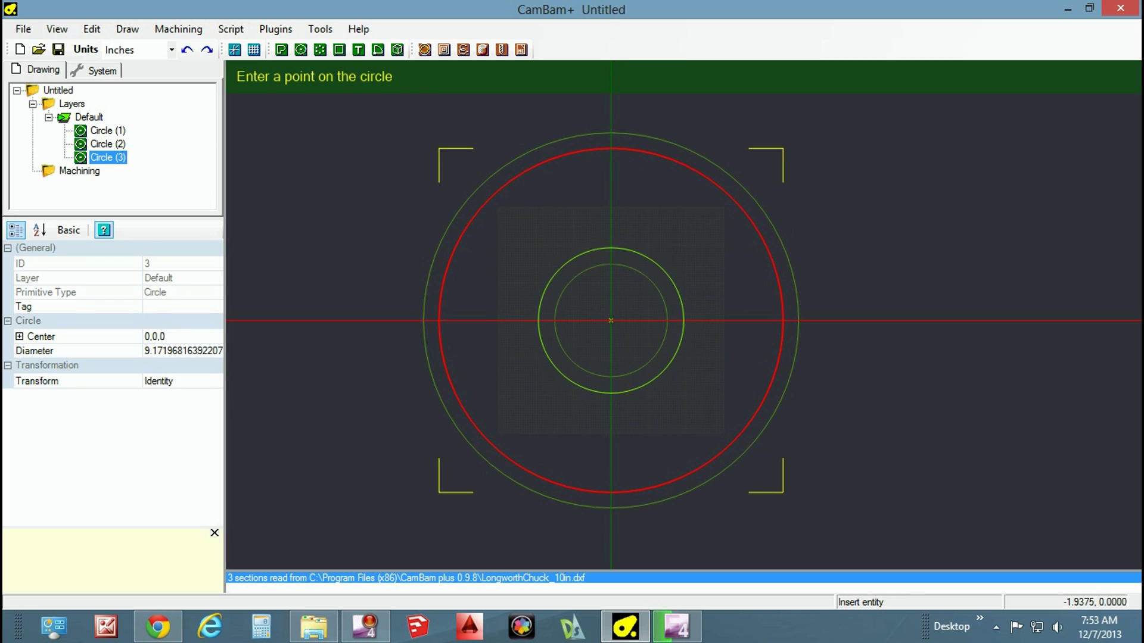
pyautogui.click(538, 320)
pyautogui.press('Escape')
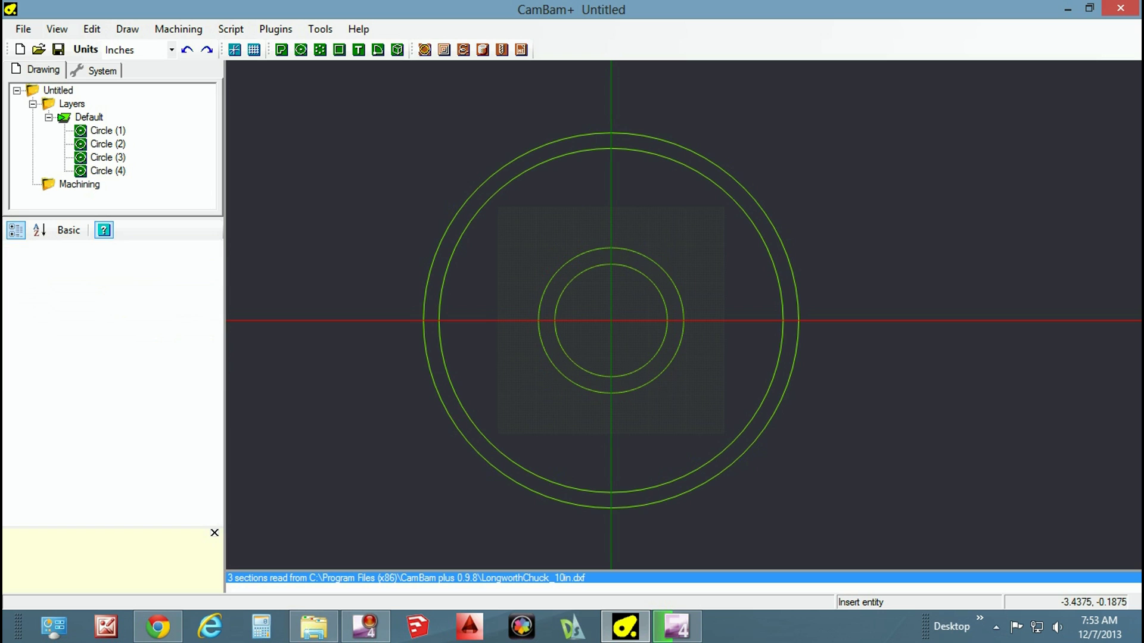
# Set the diameter of the circle just inside the outermost one to 9.5 inches
pyautogui.click(438, 316)
pyautogui.click(197, 351)
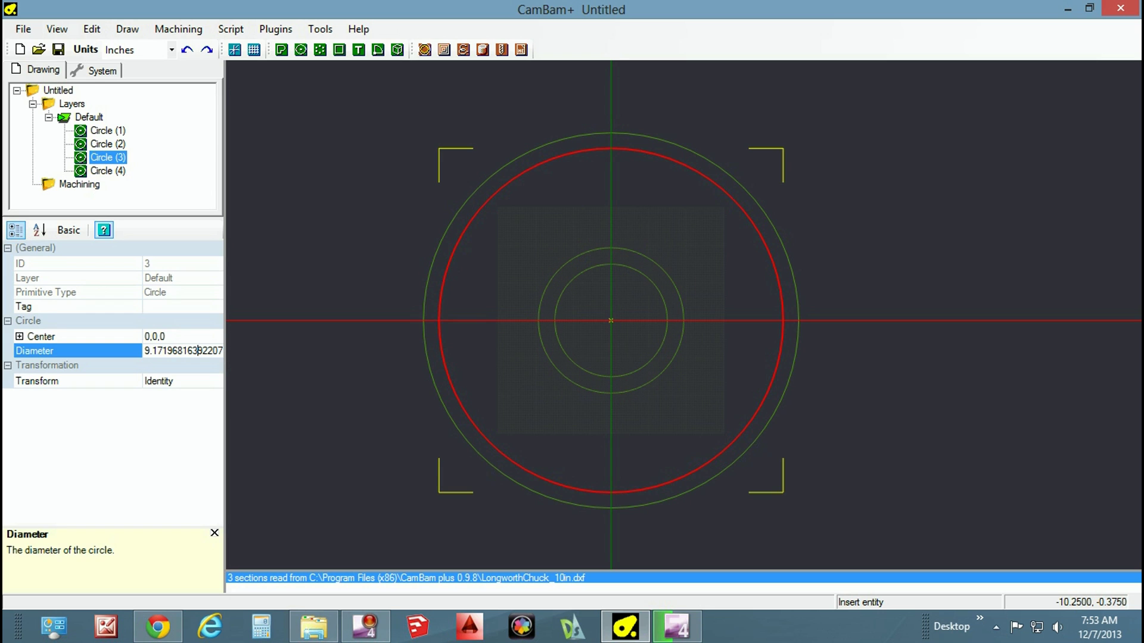
pyautogui.doubleClick(221, 351)
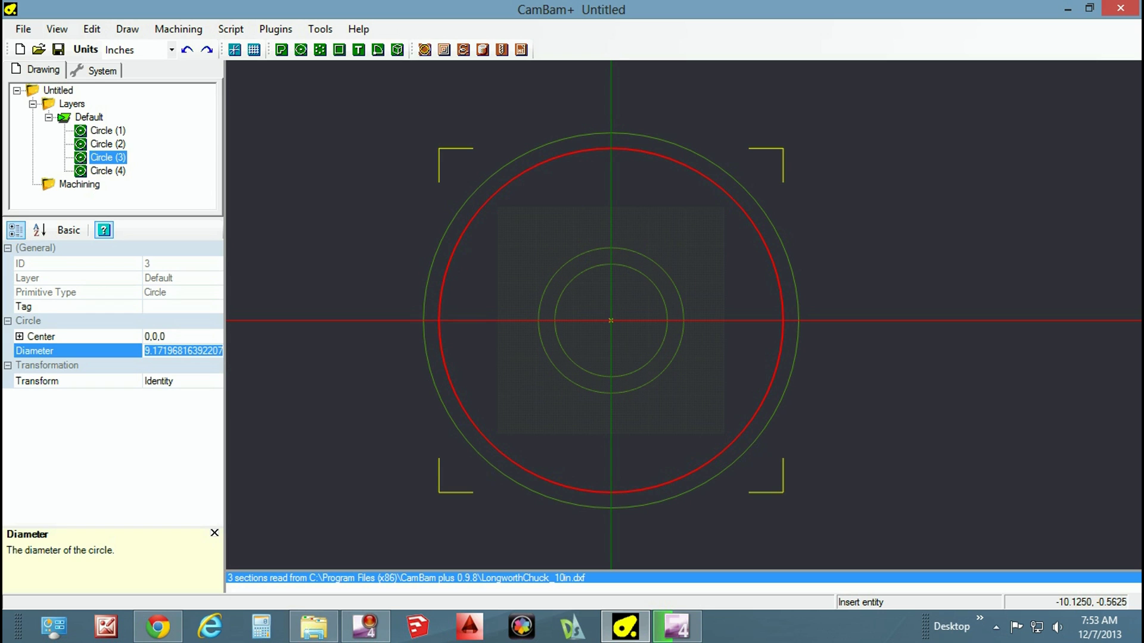
pyautogui.write('9.5')
pyautogui.press('Return')
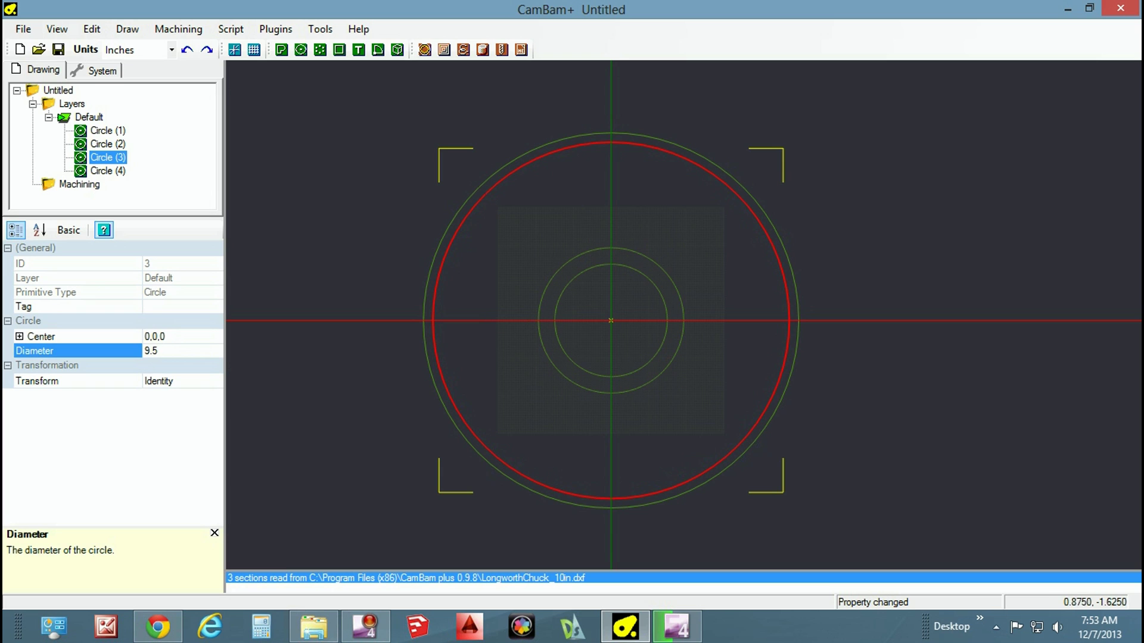
pyautogui.click(585, 410)
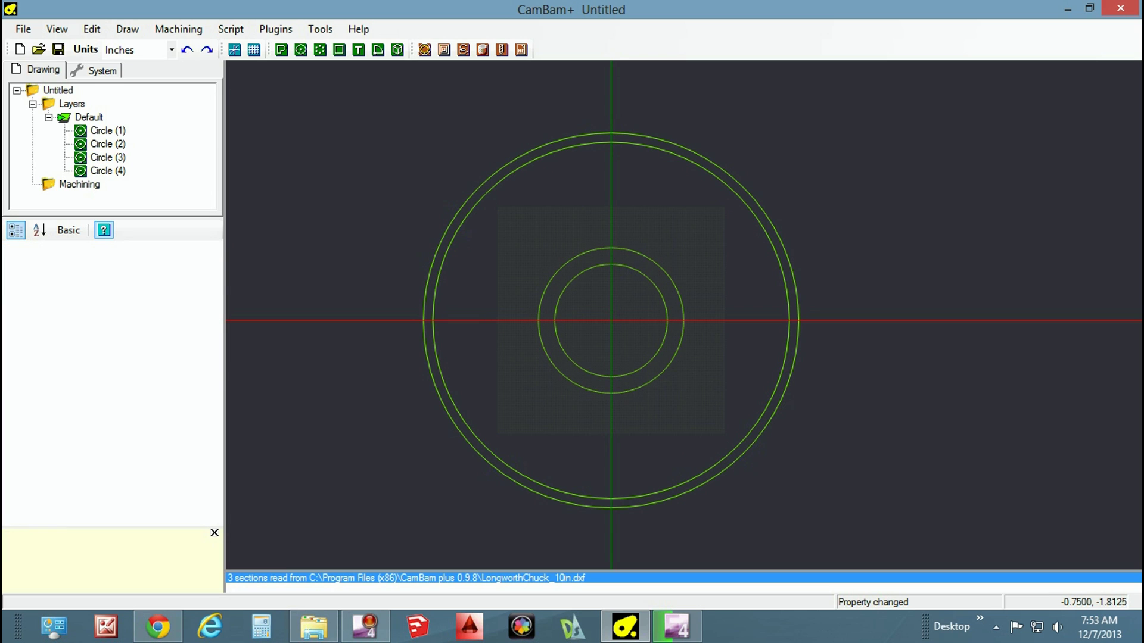
# Set the diameter of the circle just outside the 3-inch circle to 3.5 inches
pyautogui.click(585, 388)
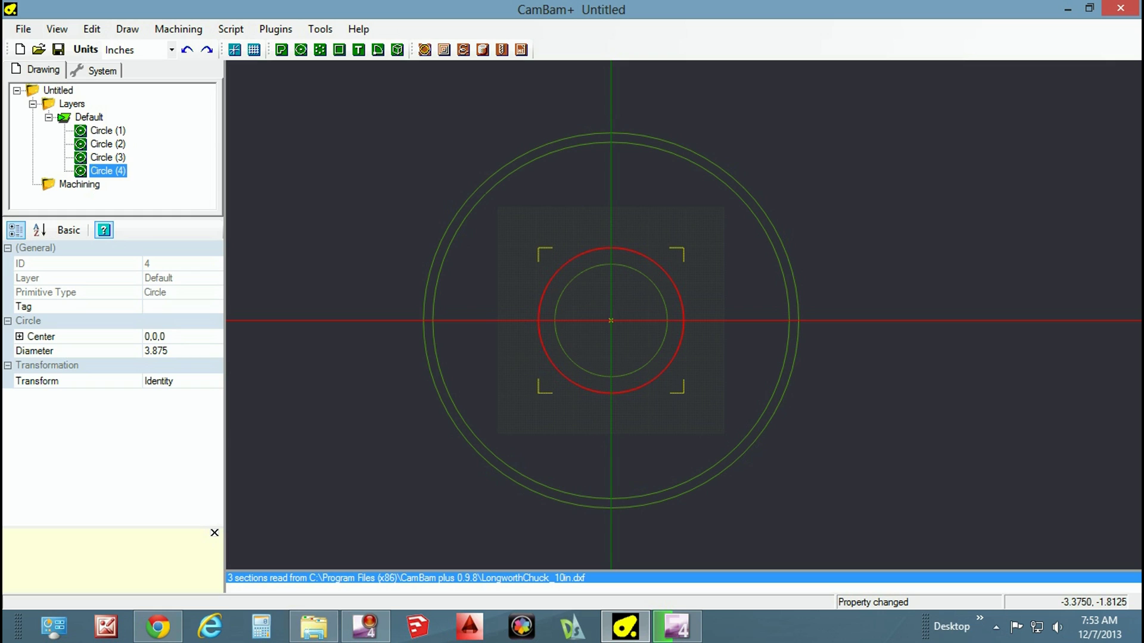
pyautogui.click(168, 351)
pyautogui.moveTo(164, 351); pyautogui.dragTo(144, 351)
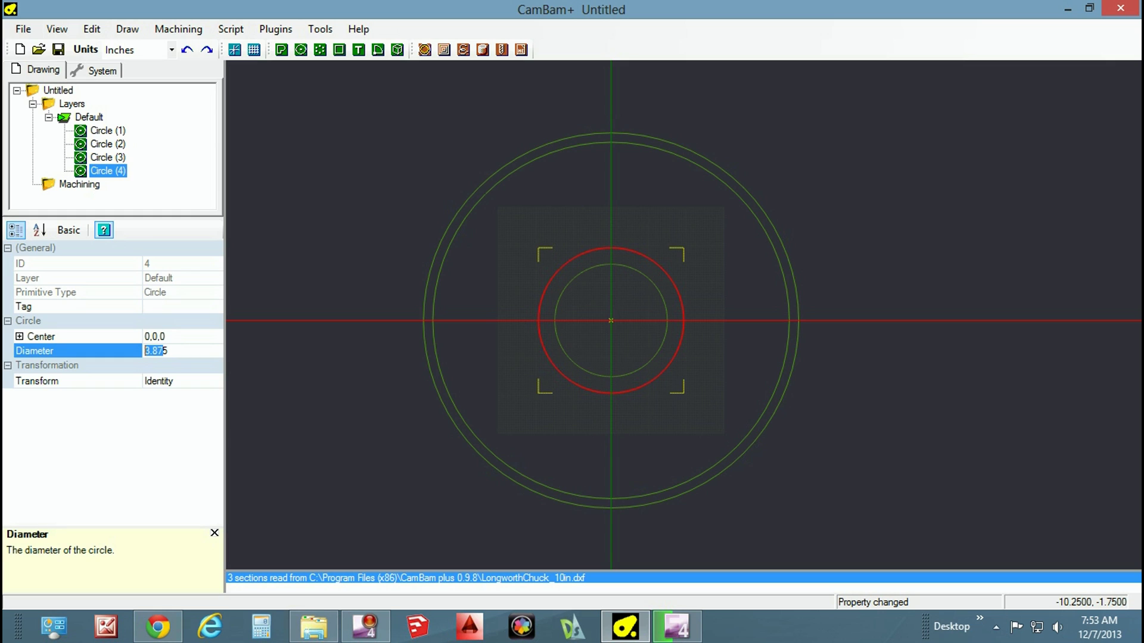
pyautogui.press('Delete')
pyautogui.press('Delete')
pyautogui.write('3.5')
pyautogui.press('Return')
pyautogui.click(521, 408)
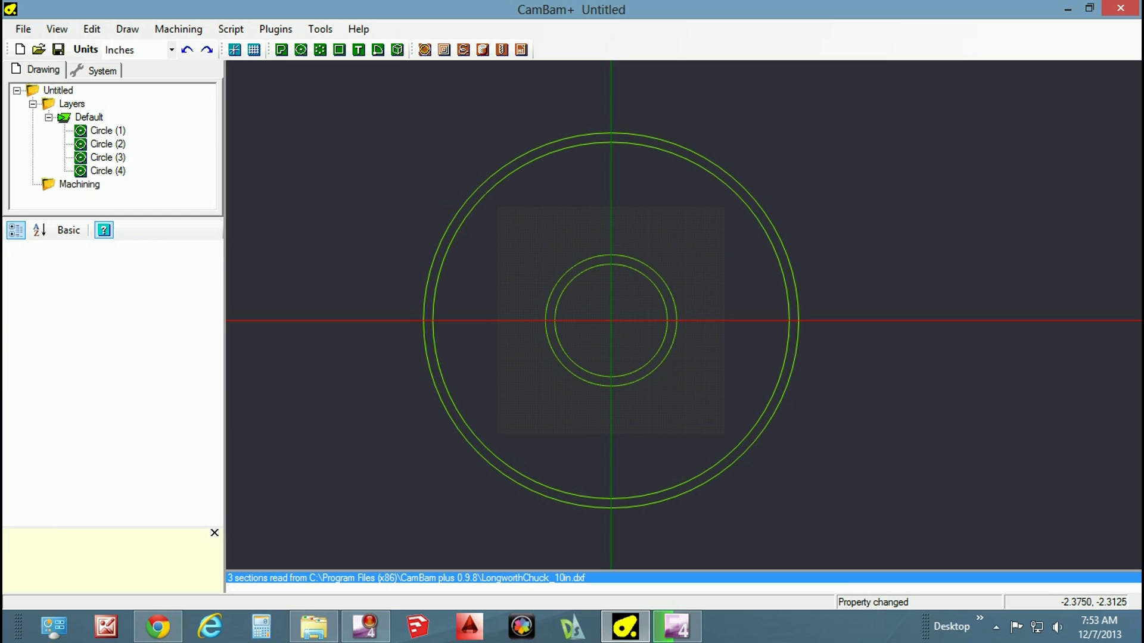
# Divide the 9.5-inch and 3.5-inch circles together into six evenly spaced points each with Divide Geometry
pyautogui.click(433, 335)
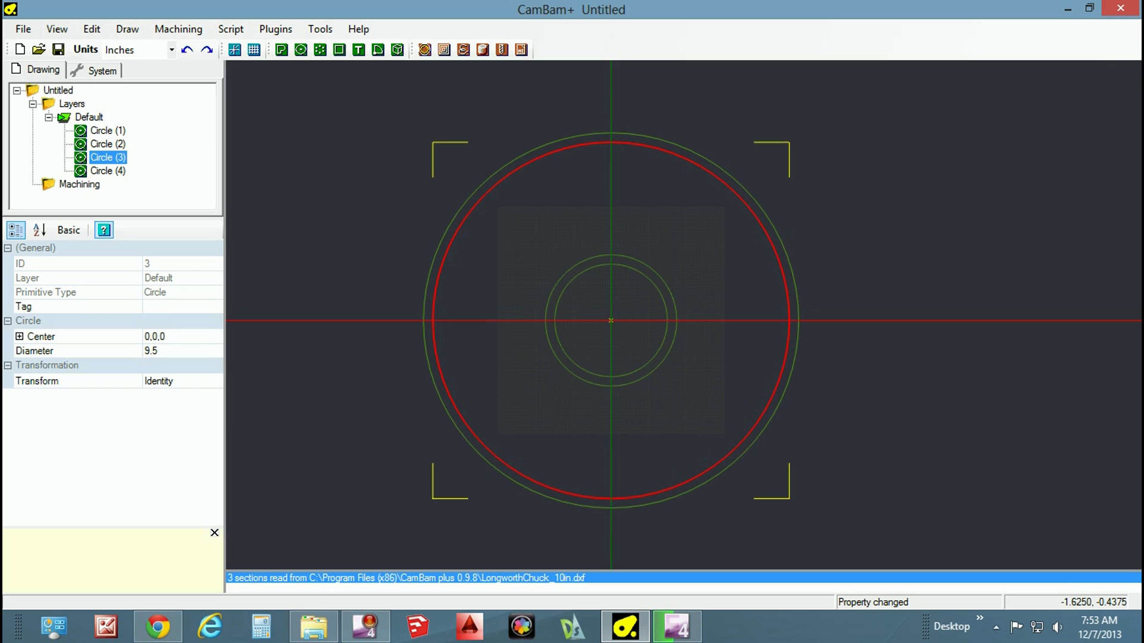
pyautogui.keyDown('ctrl'); pyautogui.click(545, 333); pyautogui.keyUp('ctrl')
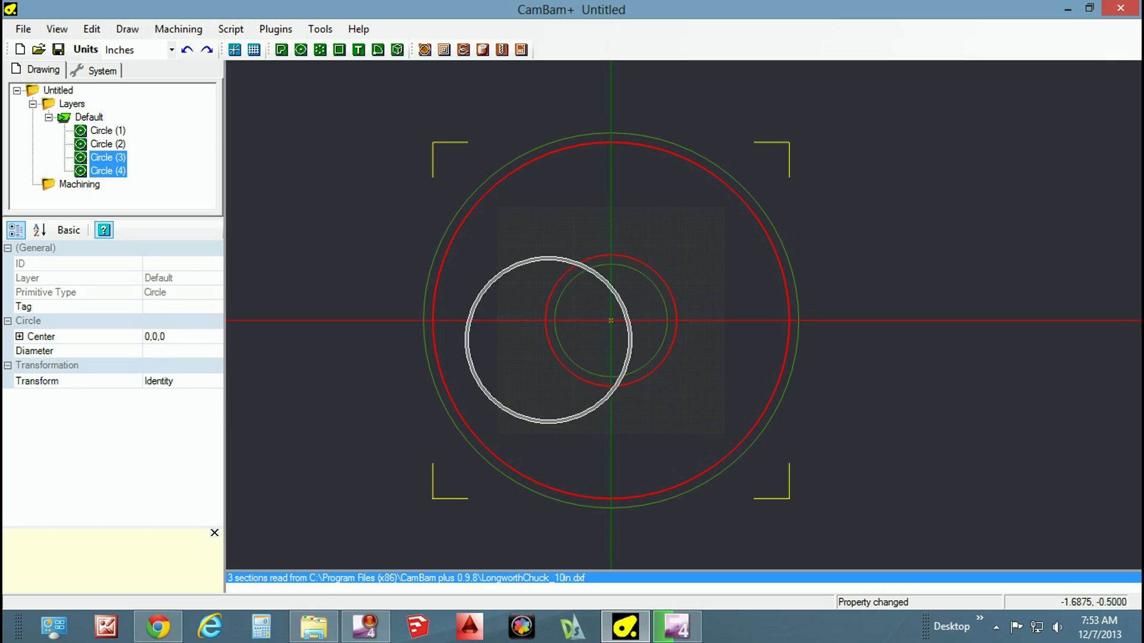
pyautogui.rightClick(549, 341)
pyautogui.moveTo(655, 387)
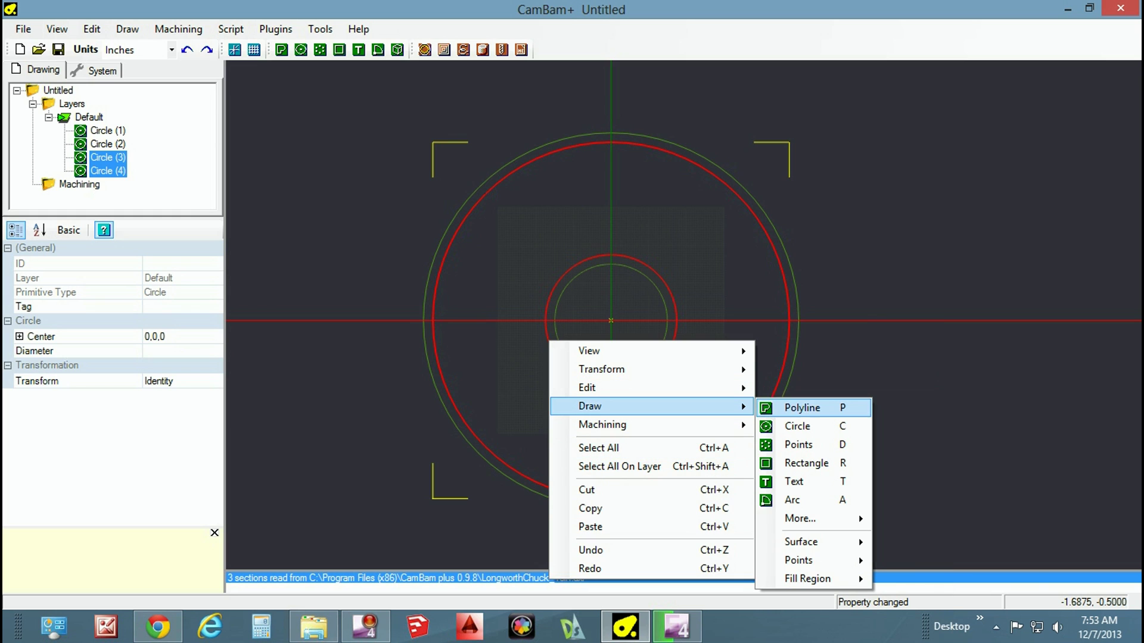
pyautogui.moveTo(810, 560)
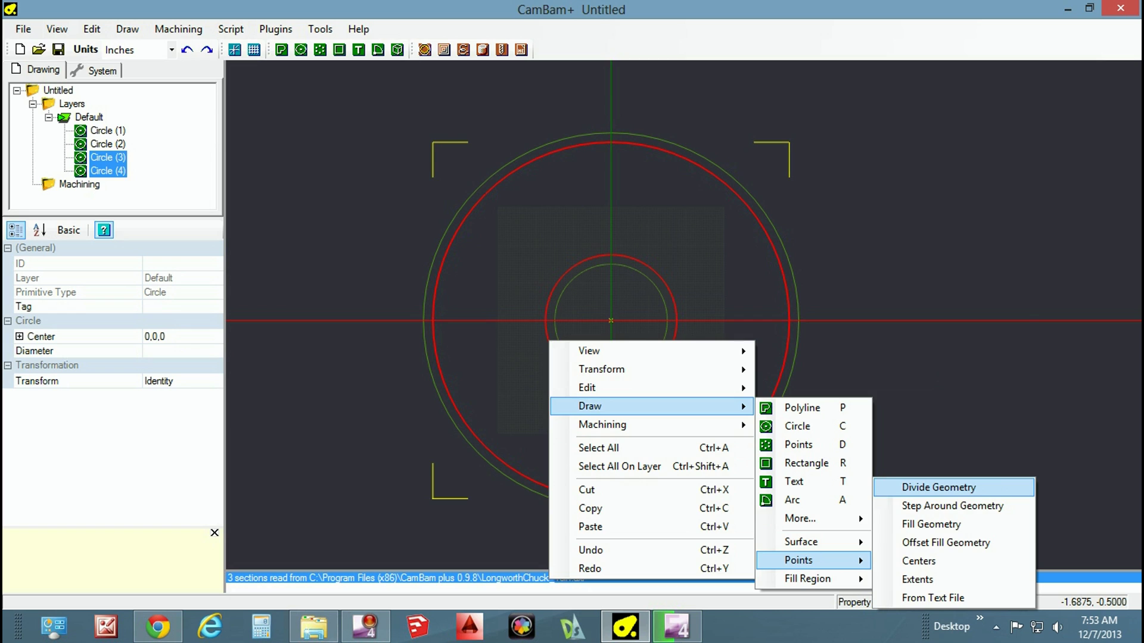
pyautogui.click(939, 487)
pyautogui.press('Return')
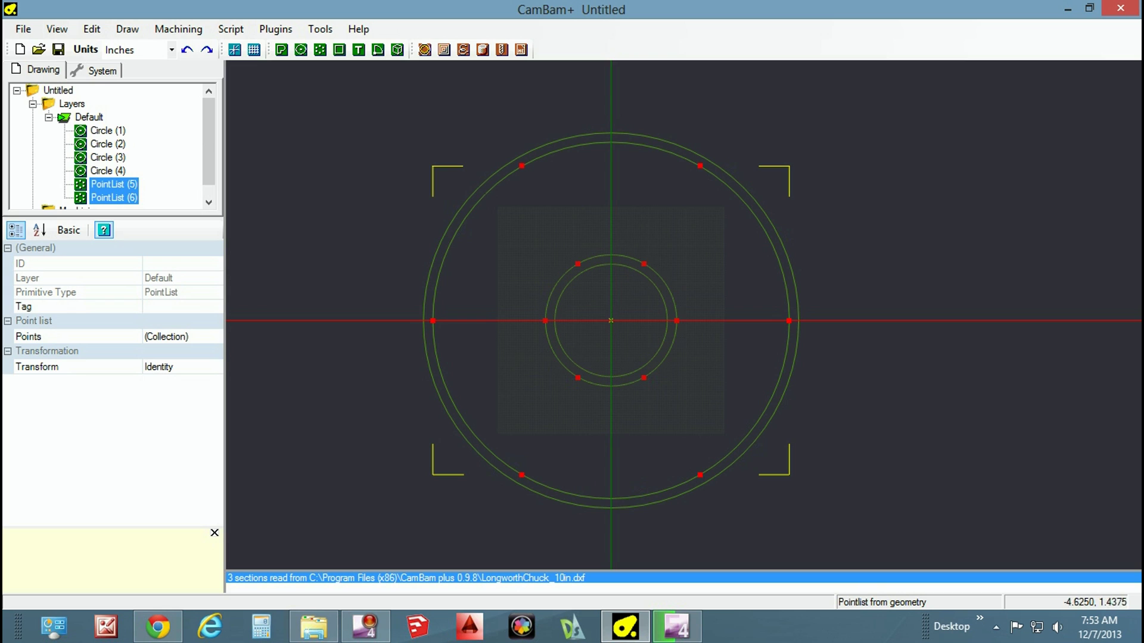
pyautogui.click(705, 368)
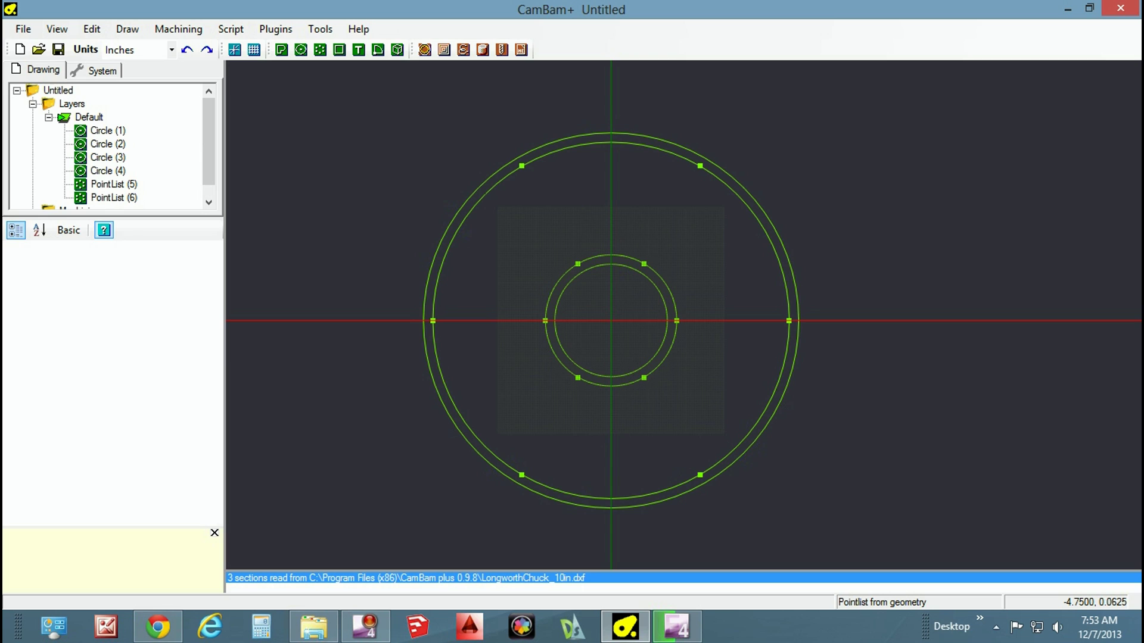
# Measure the distance from the leftmost point on the 9.5-inch circle to the rightmost point on the 3.5-inch circle
pyautogui.press('m')
pyautogui.click(433, 321)
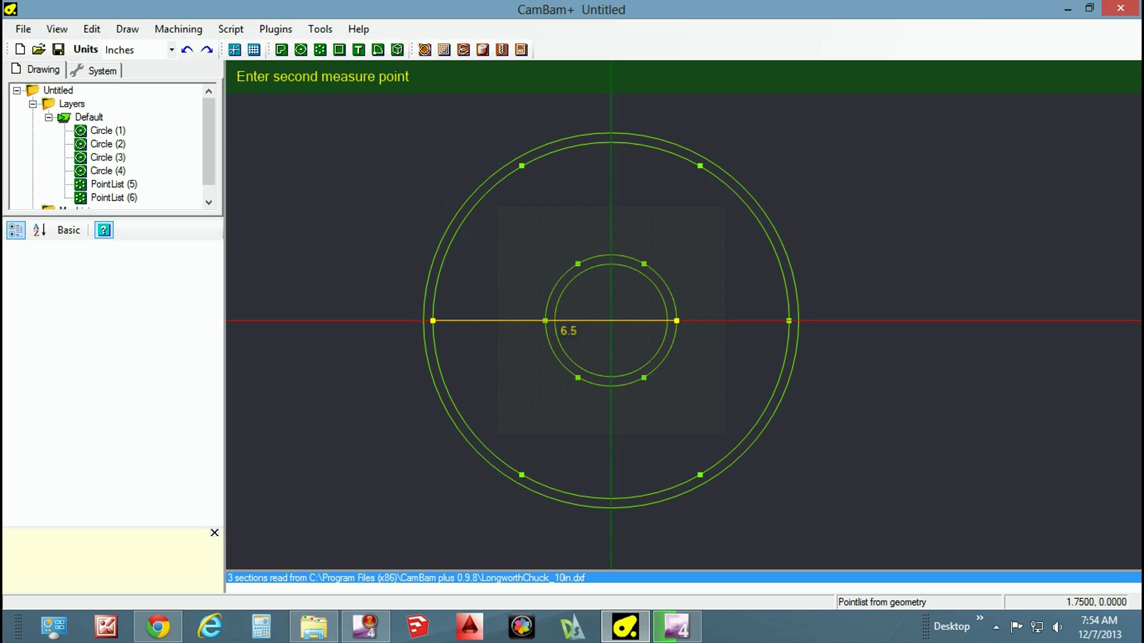
pyautogui.click(676, 320)
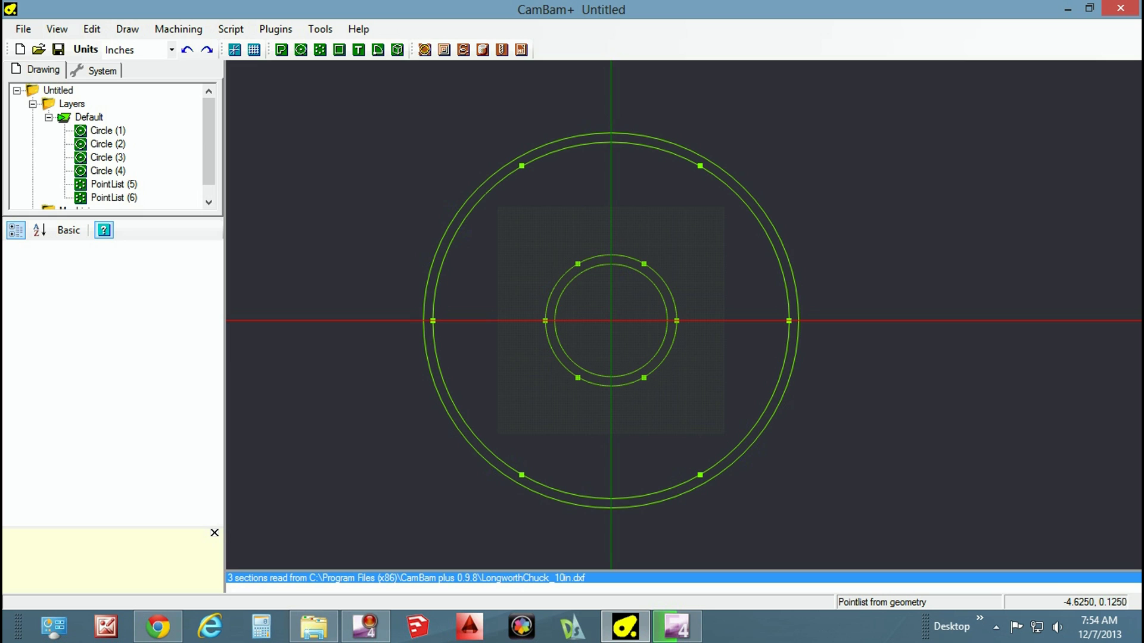
# Draw a 13-inch-diameter circle centred on the rightmost point of the 9.5-inch circle, reaching the leftmost point of the 3.5-inch circle
pyautogui.press('c')
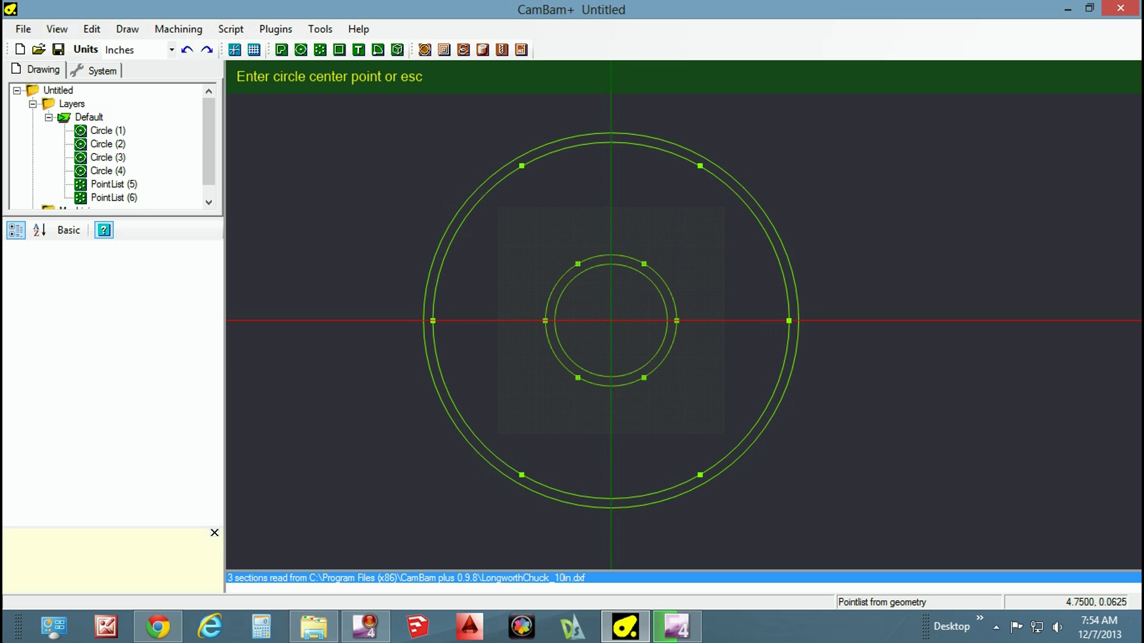
pyautogui.click(789, 321)
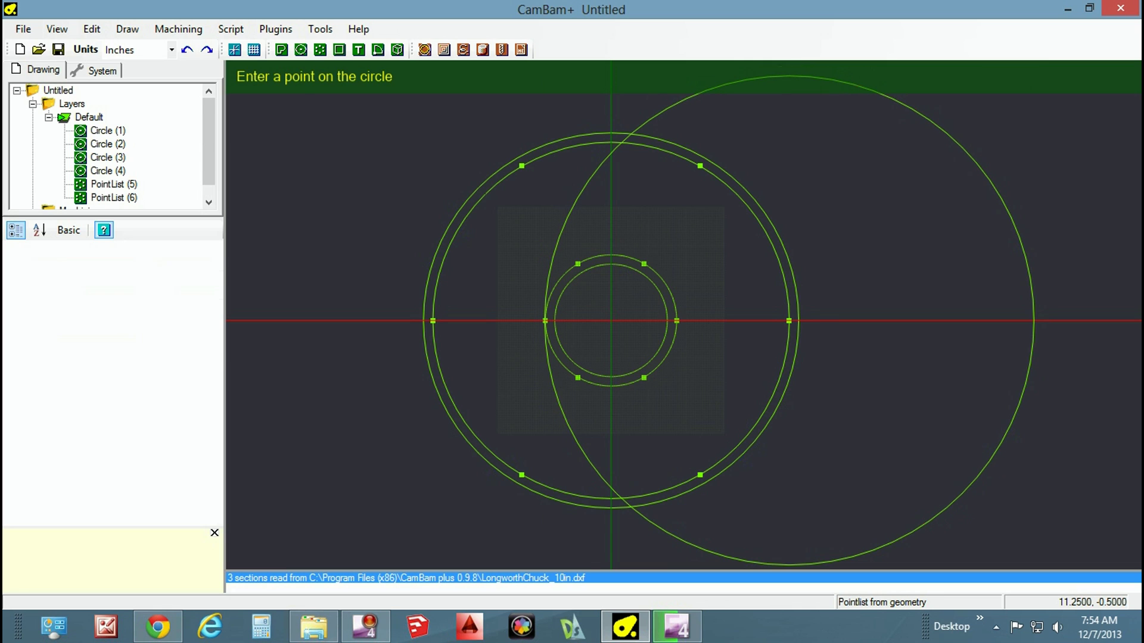
pyautogui.click(545, 321)
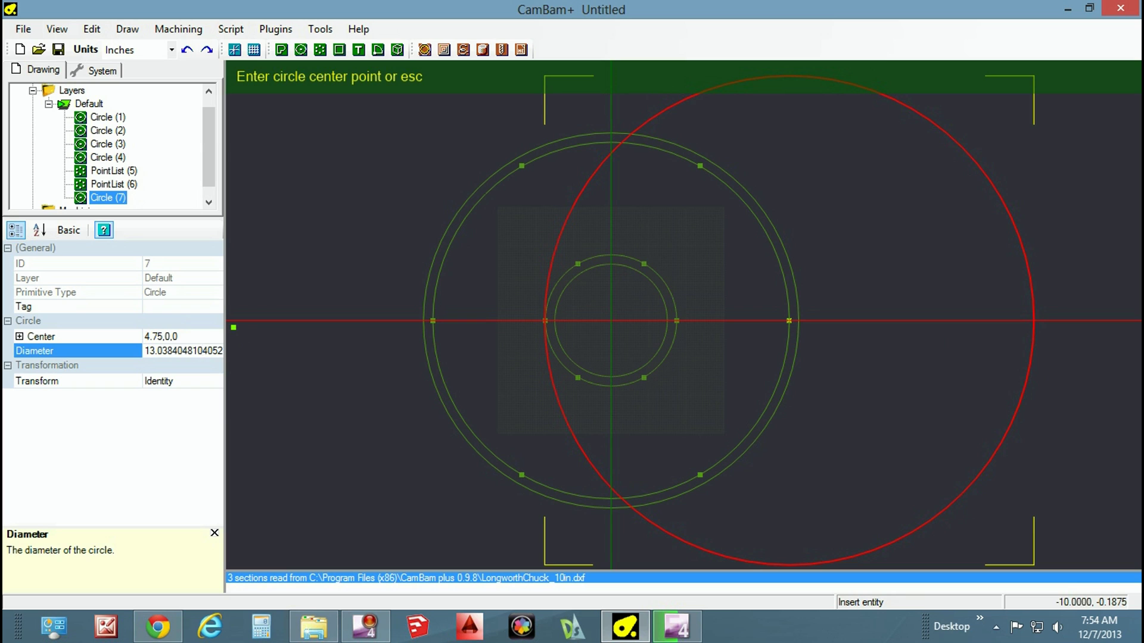
pyautogui.press('Tab')
pyautogui.write('13')
pyautogui.press('Return')
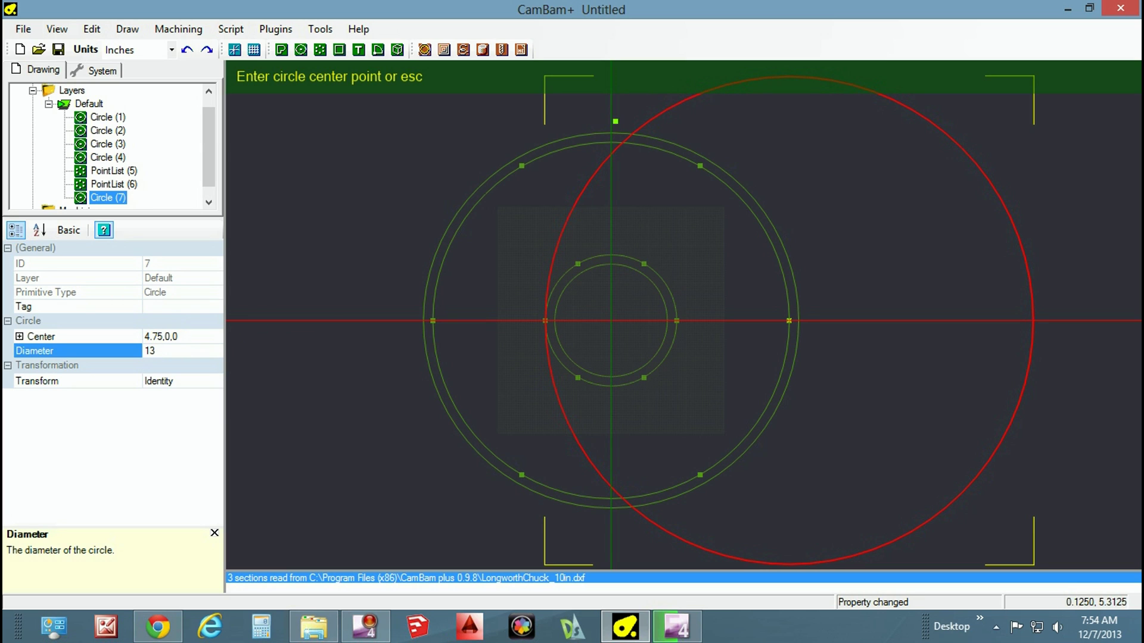
pyautogui.click(887, 351)
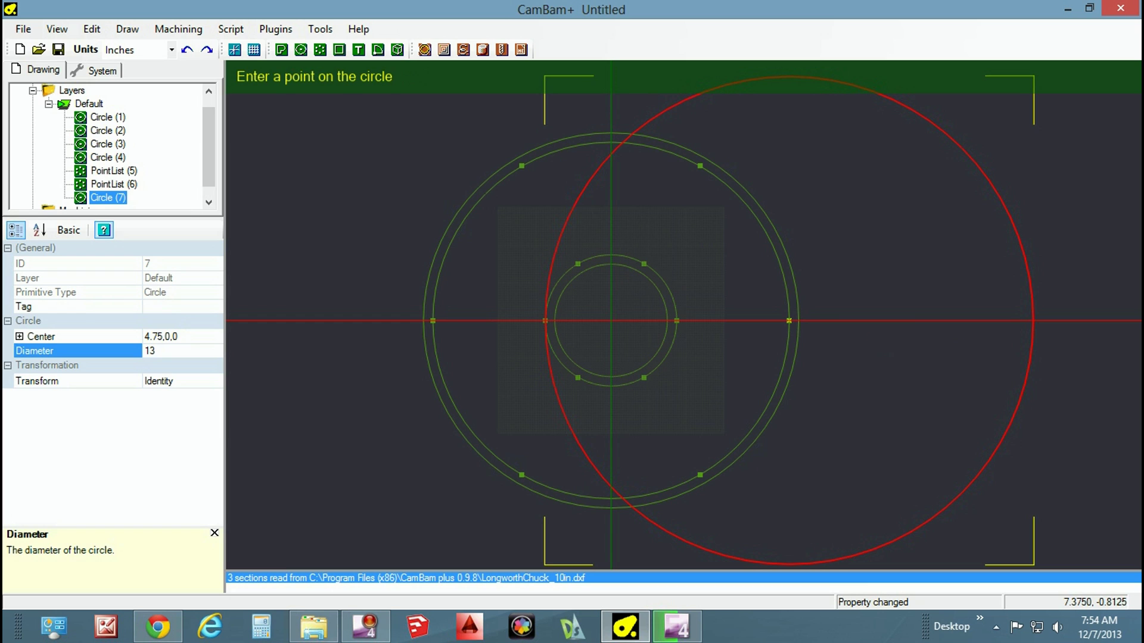
pyautogui.click(865, 347)
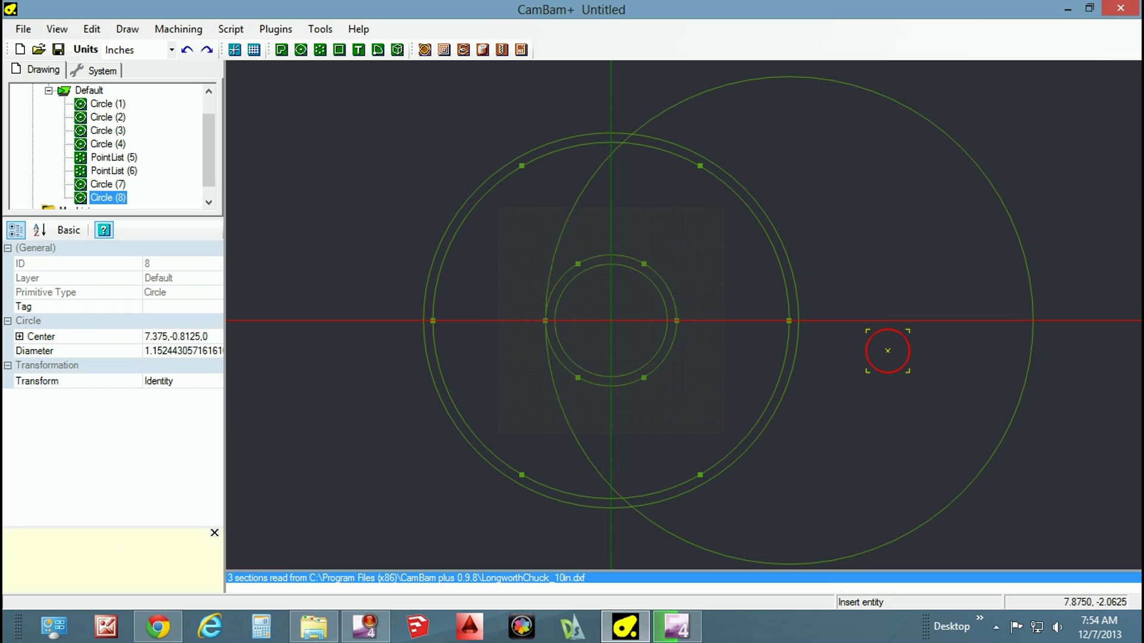
pyautogui.press('Delete')
pyautogui.press('Return')
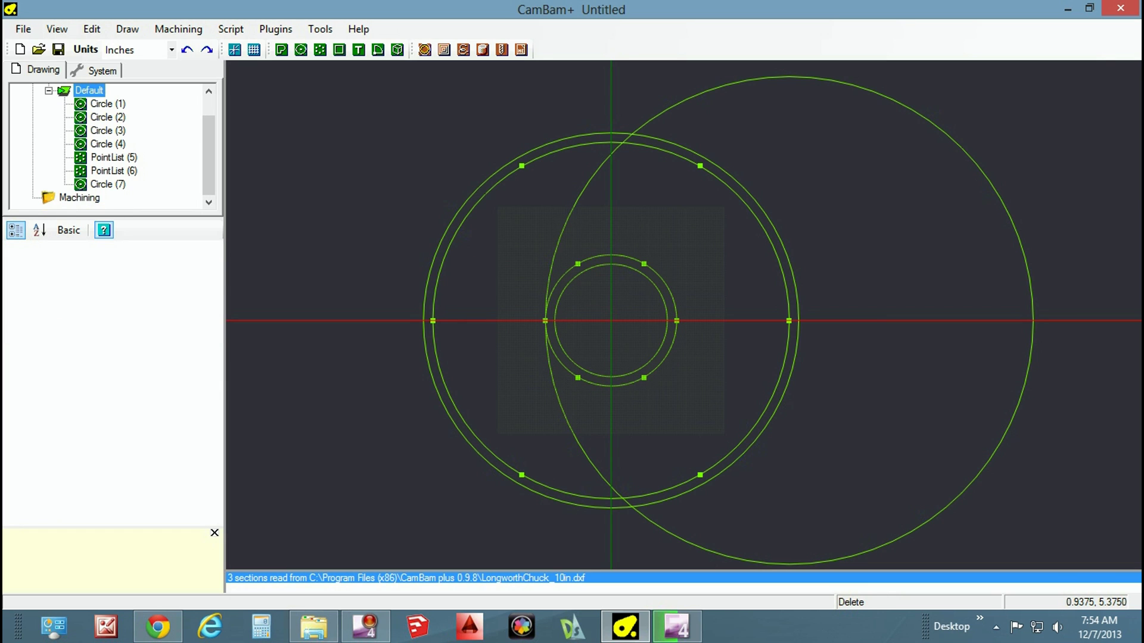
# Break the 13-inch, 3.5-inch and 9.5-inch circles at their intersections with a tolerance of 0.01
pyautogui.click(655, 122)
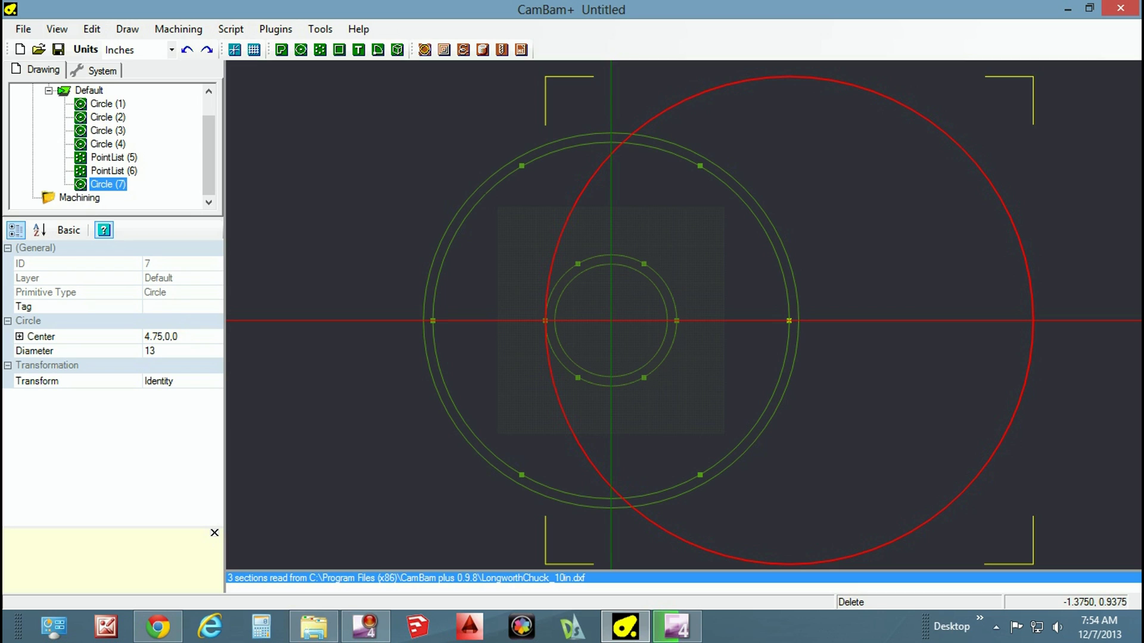
pyautogui.keyDown('ctrl'); pyautogui.click(557, 285); pyautogui.keyUp('ctrl')
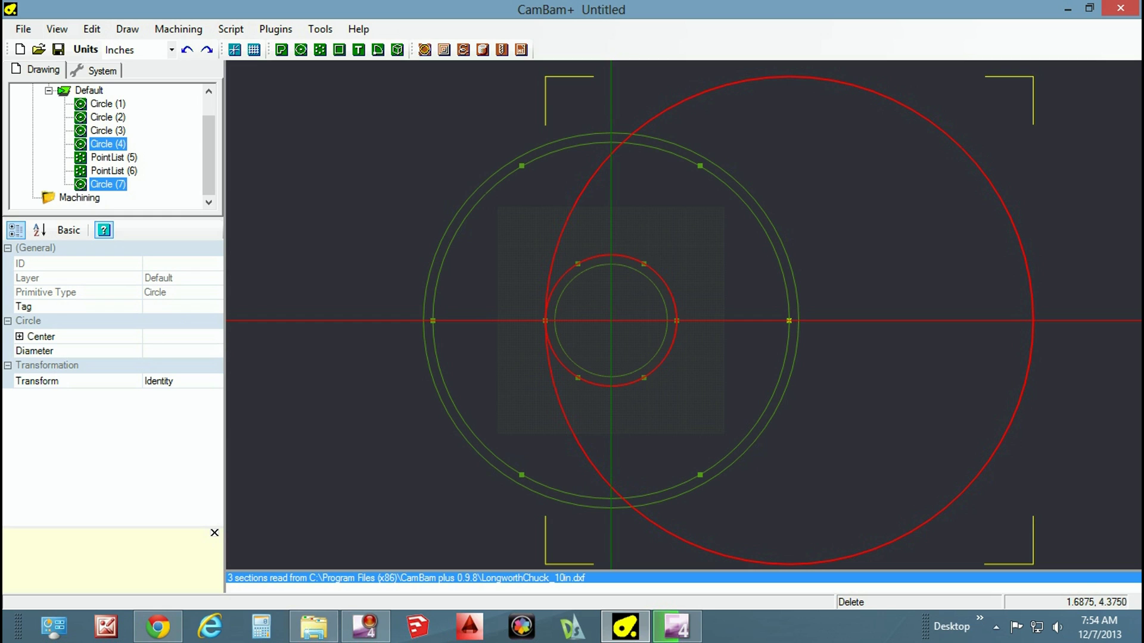
pyautogui.keyDown('ctrl'); pyautogui.click(675, 154); pyautogui.keyUp('ctrl')
pyautogui.rightClick(674, 155)
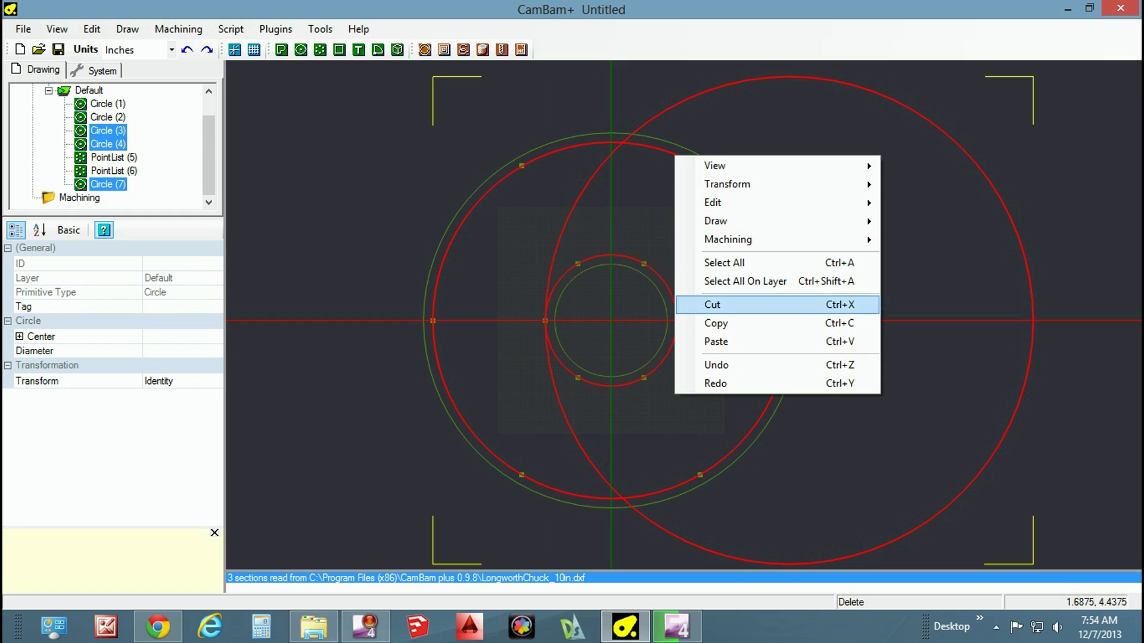
pyautogui.moveTo(712, 203)
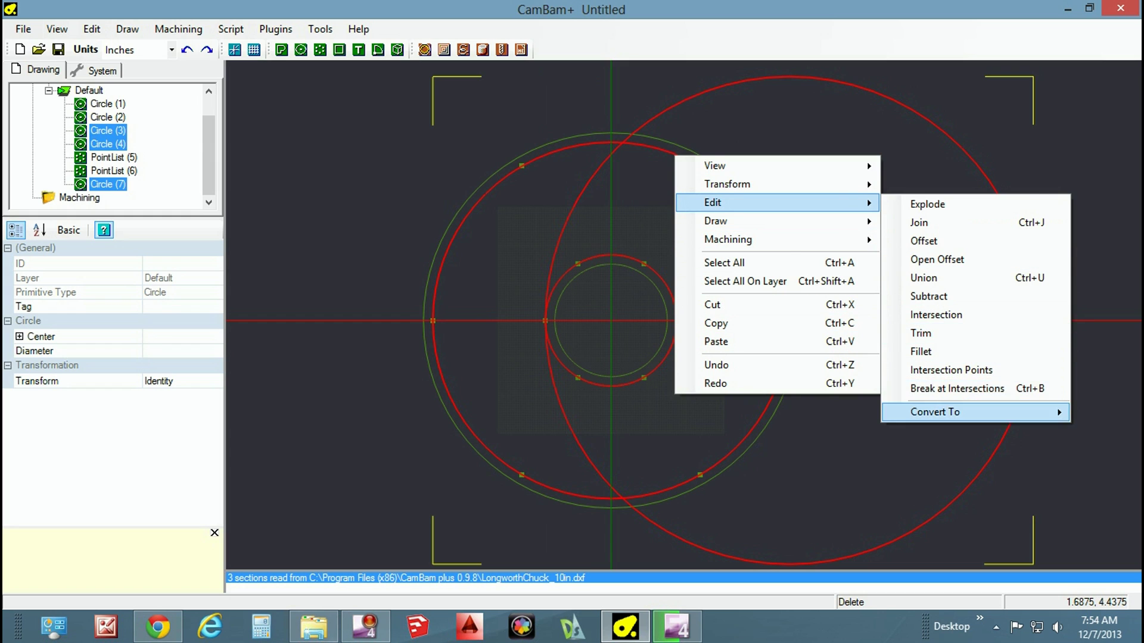
pyautogui.click(956, 389)
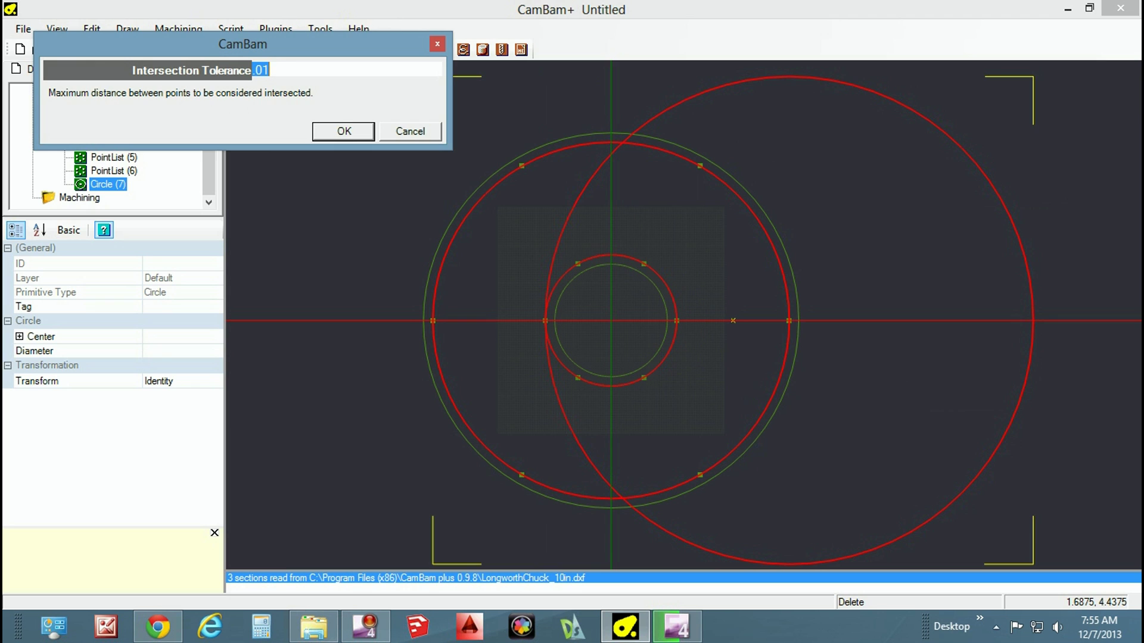
pyautogui.click(341, 128)
pyautogui.click(870, 196)
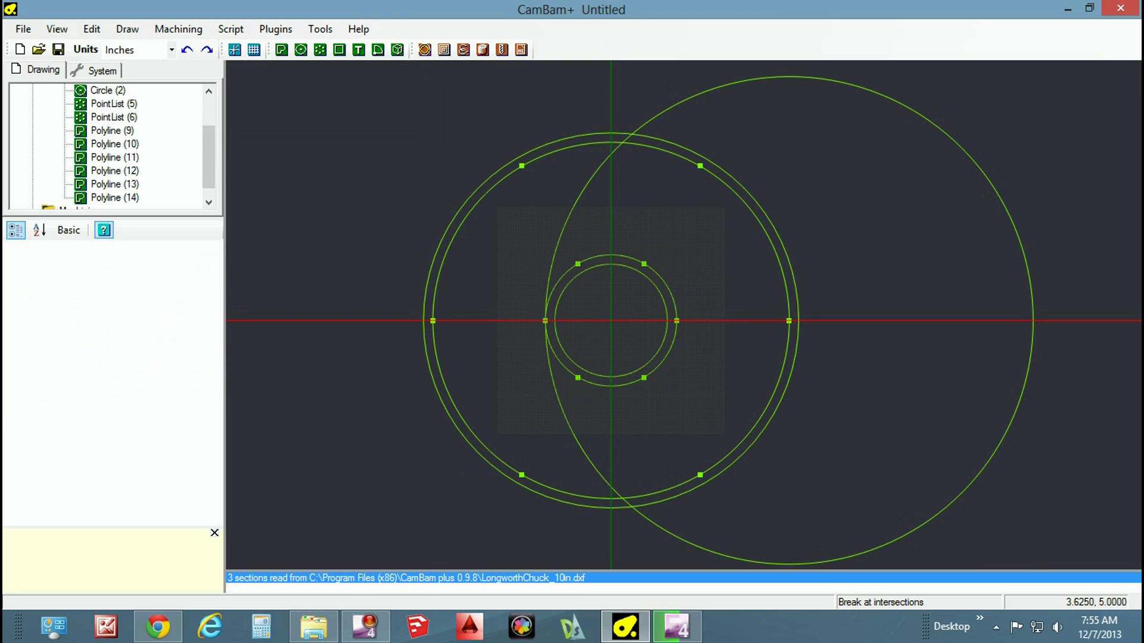
# Delete the 13-inch circle's large arc outside the 9.5-inch circle and its lower arc inside, keeping only the upper inner arc
pyautogui.click(681, 102)
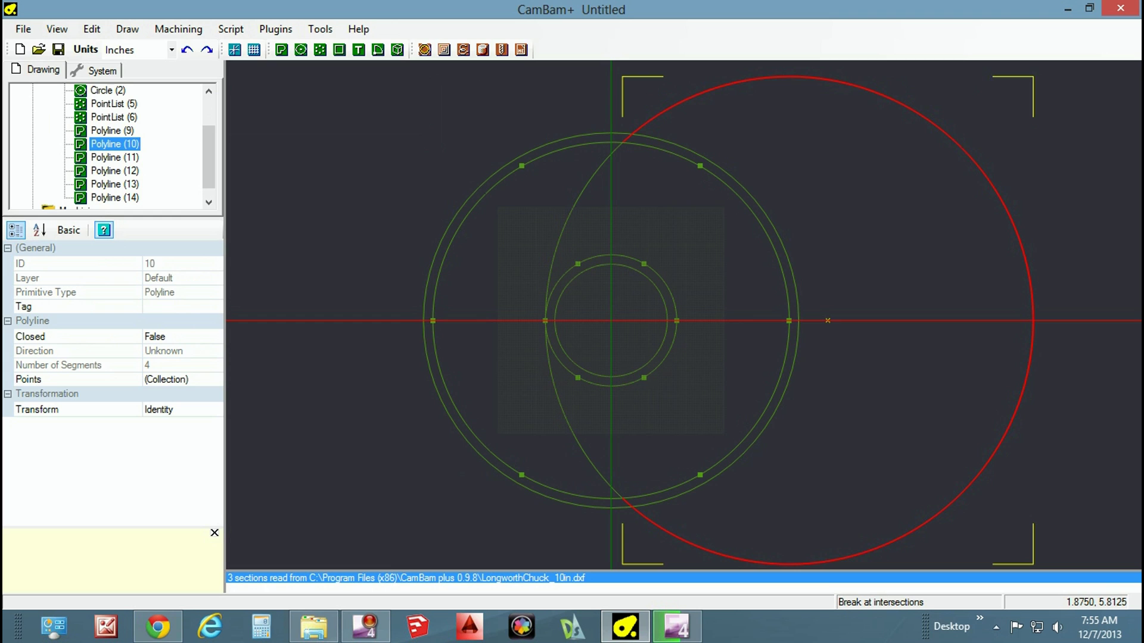
pyautogui.press('Delete')
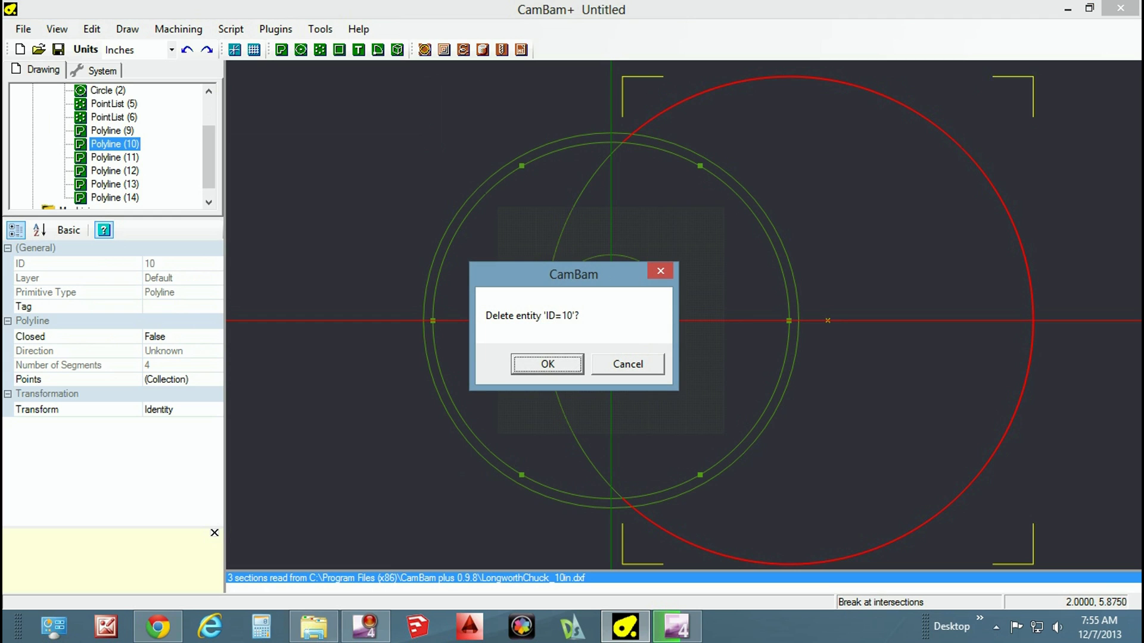
pyautogui.press('Return')
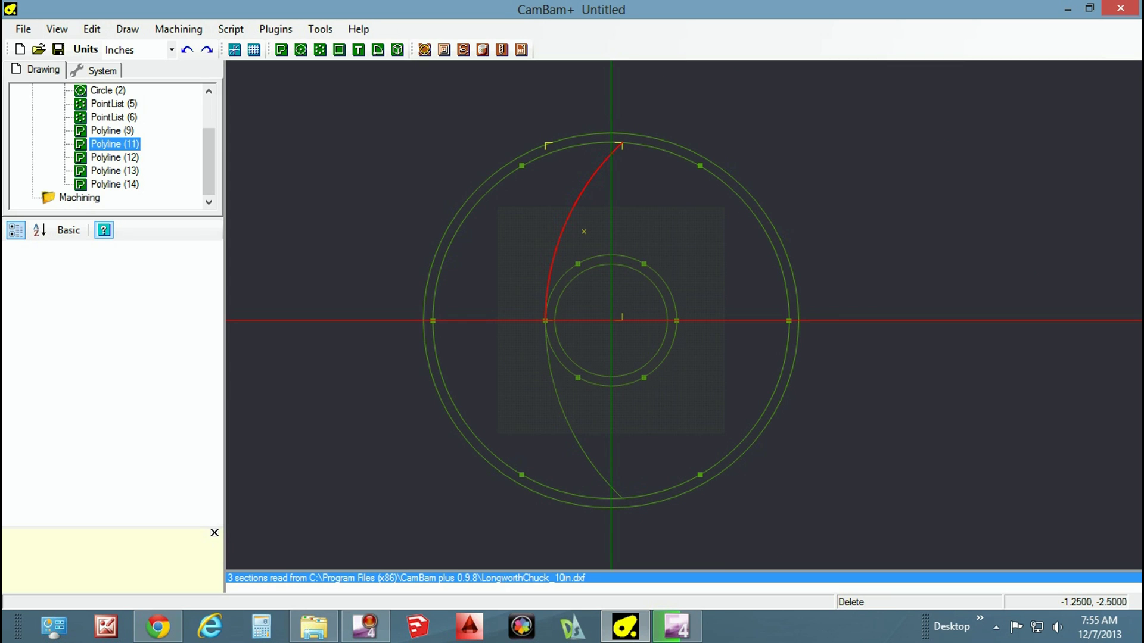
pyautogui.click(564, 415)
pyautogui.press('Delete')
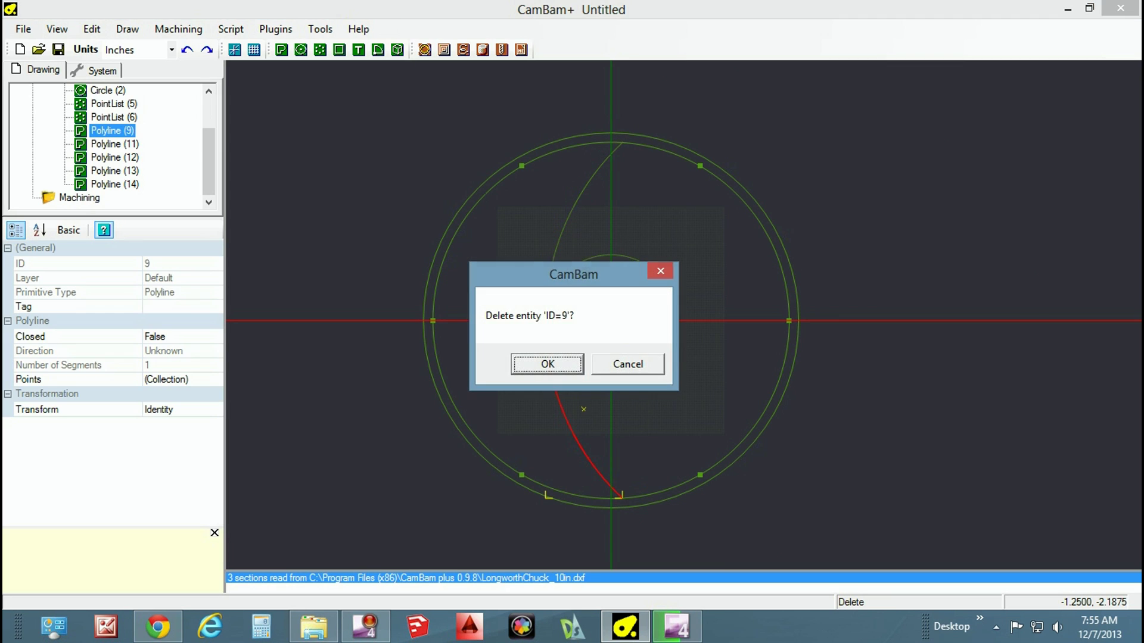
pyautogui.press('Return')
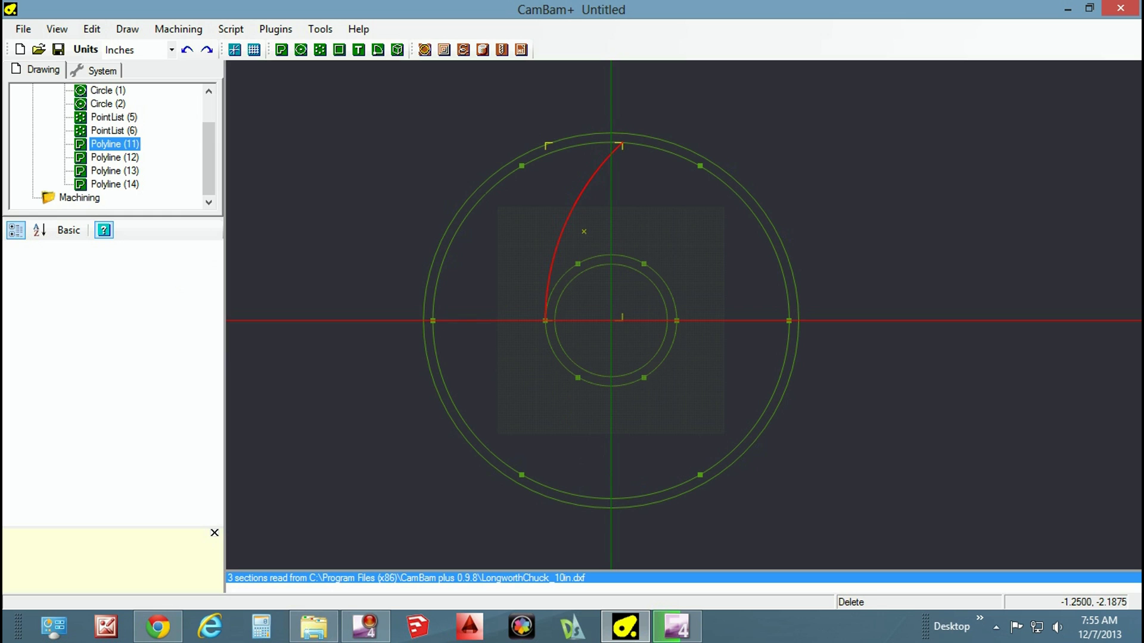
pyautogui.press('Escape')
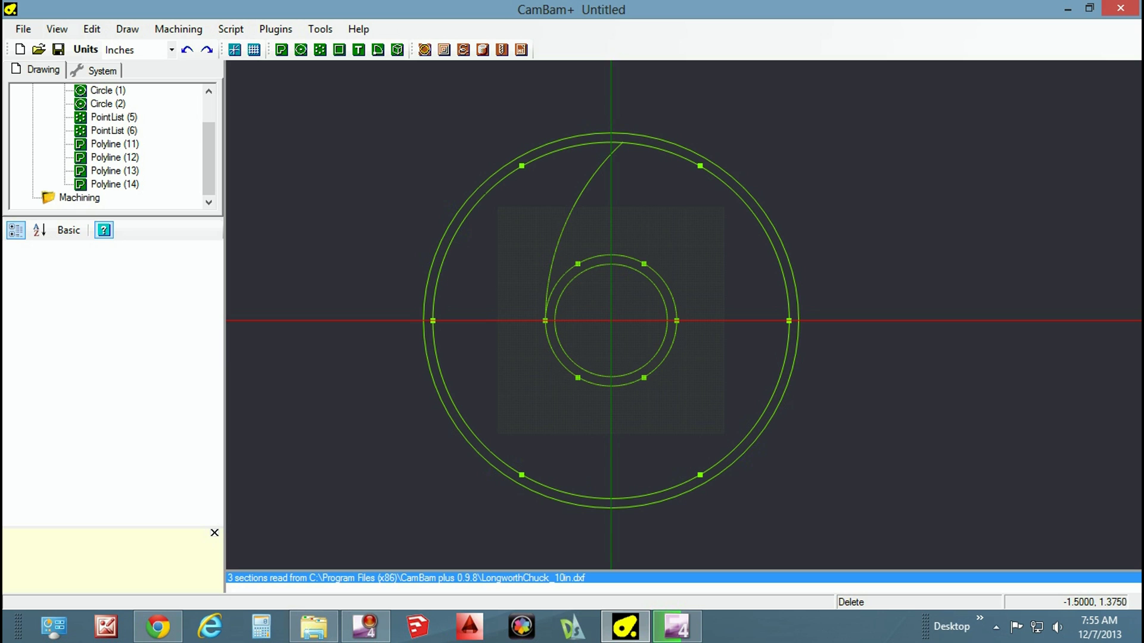
# Create a closed slot outline around the remaining curved arc using Open Offset with a 0.130-inch offset
pyautogui.click(550, 273)
pyautogui.rightClick(549, 273)
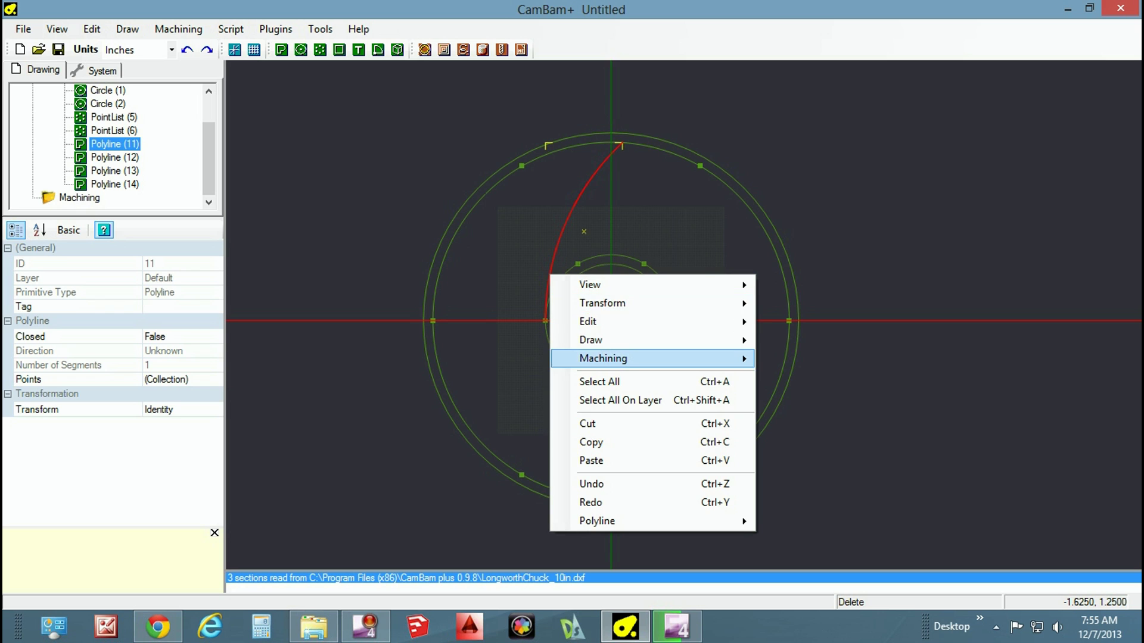
pyautogui.moveTo(596, 321)
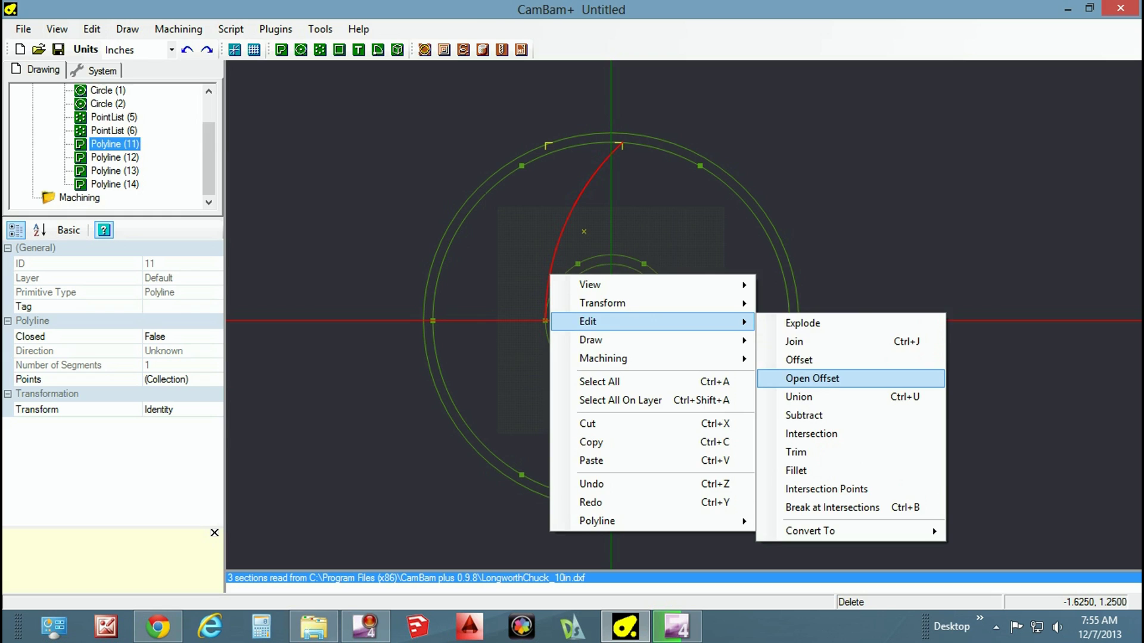
pyautogui.click(812, 379)
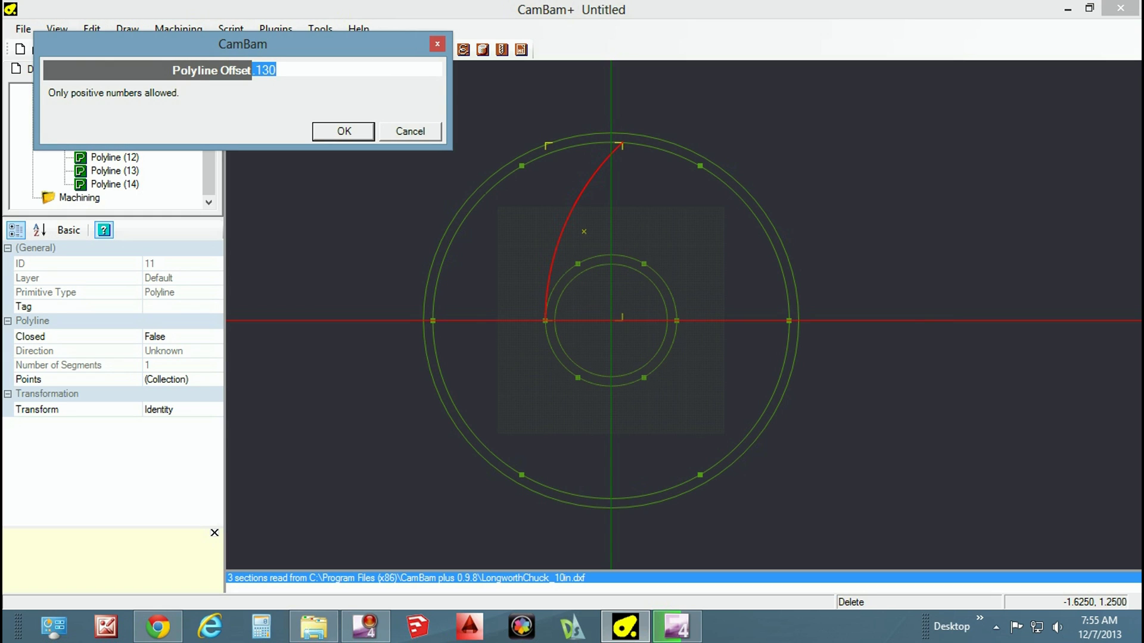
pyautogui.press('Return')
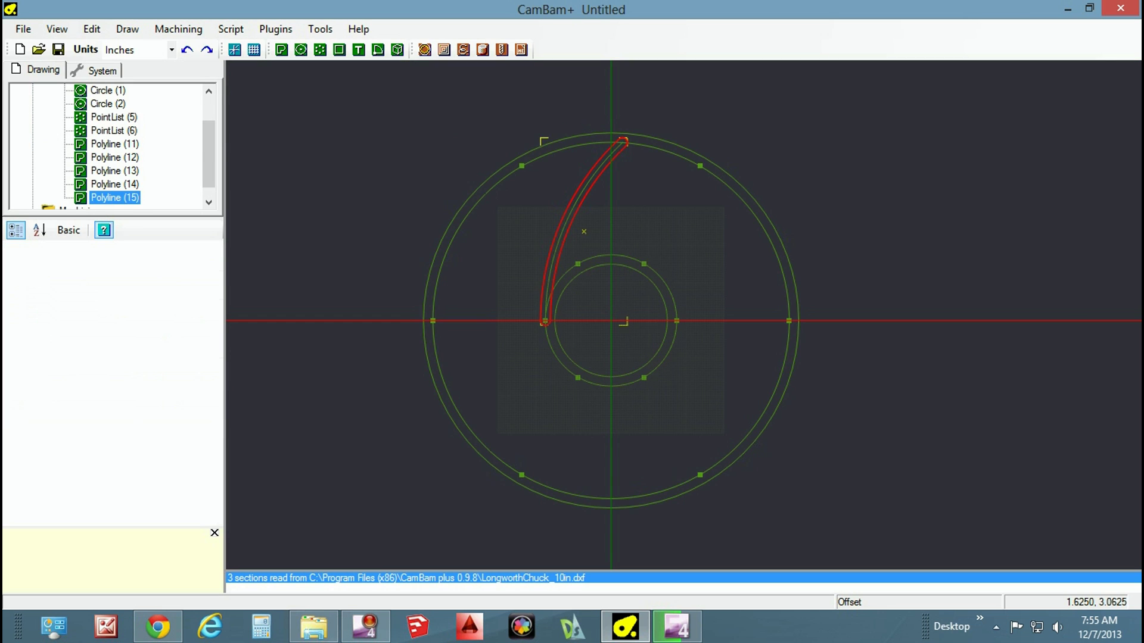
# Delete the original centre arc inside the new slot outline
pyautogui.click(576, 203)
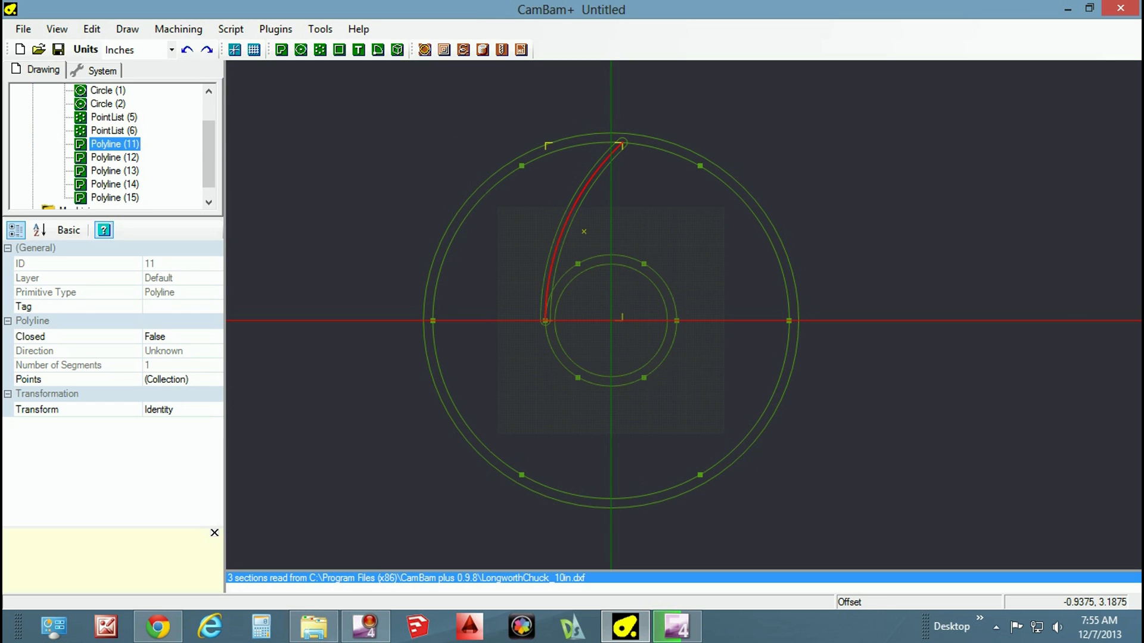
pyautogui.press('Delete')
pyautogui.press('Return')
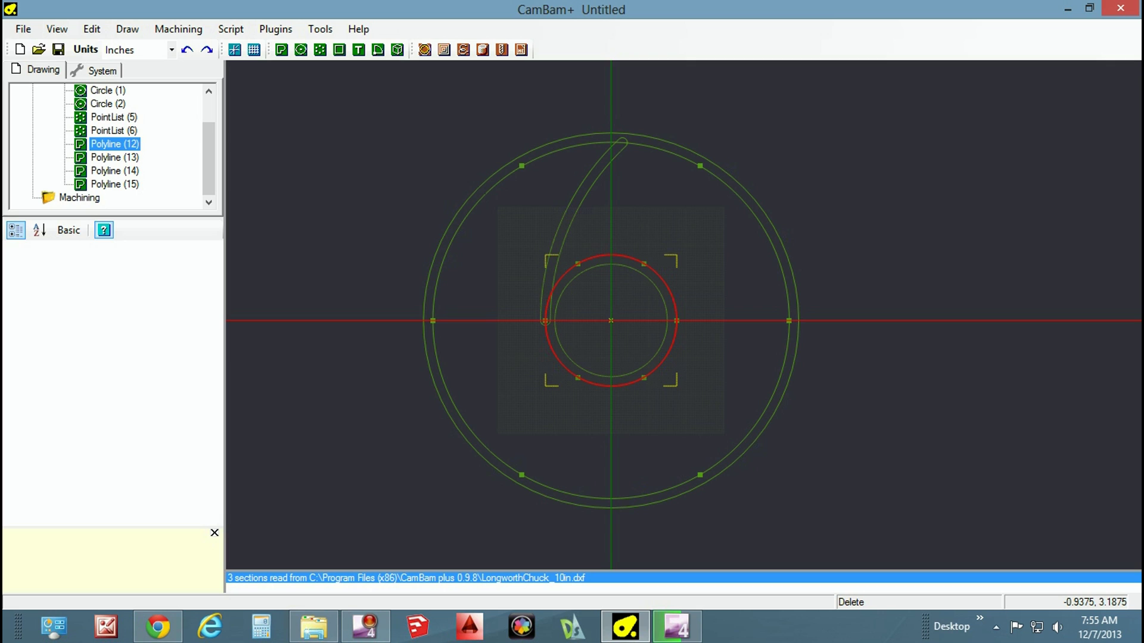
pyautogui.click(606, 193)
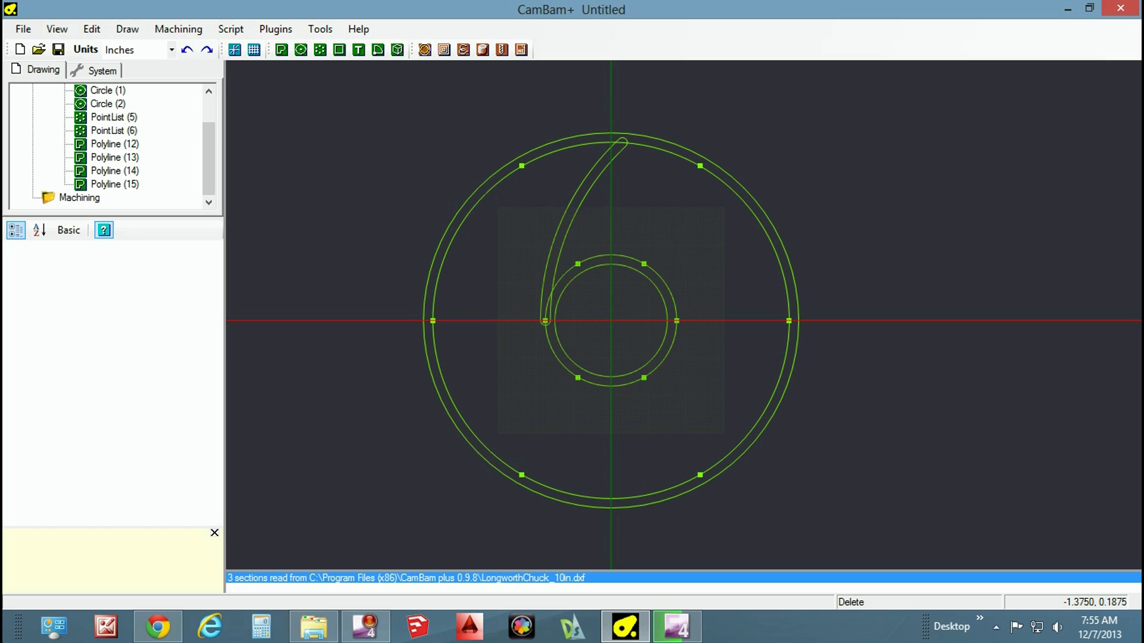
# Polar-array the curved slot around the origin with 5 copies at an angle per step of 0,0,60
pyautogui.click(584, 231)
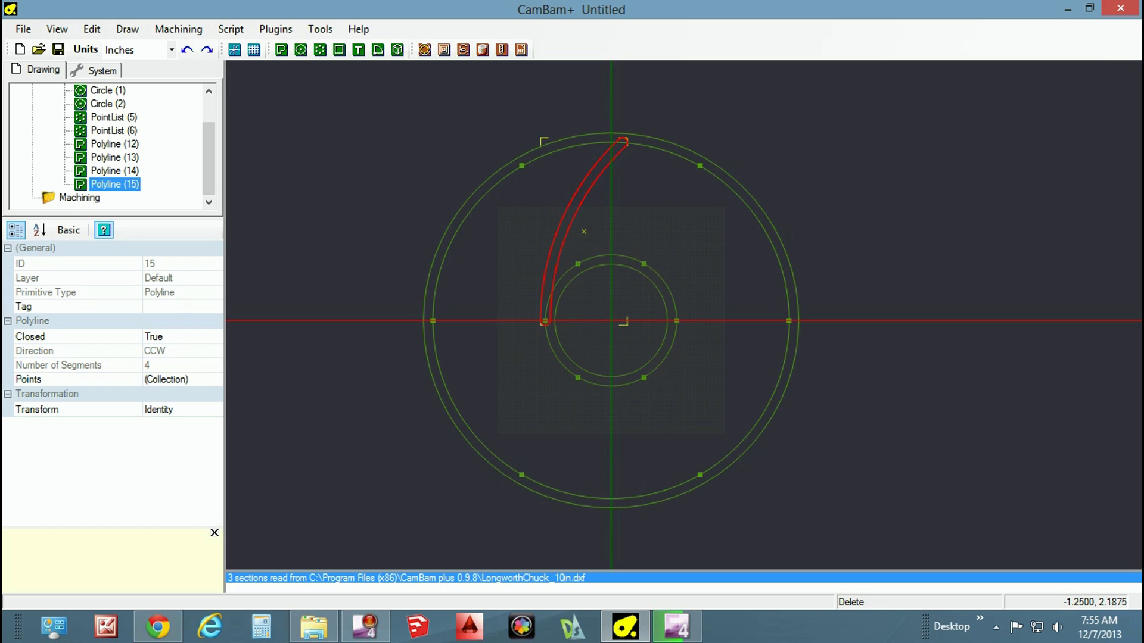
pyautogui.rightClick(584, 231)
pyautogui.moveTo(617, 268)
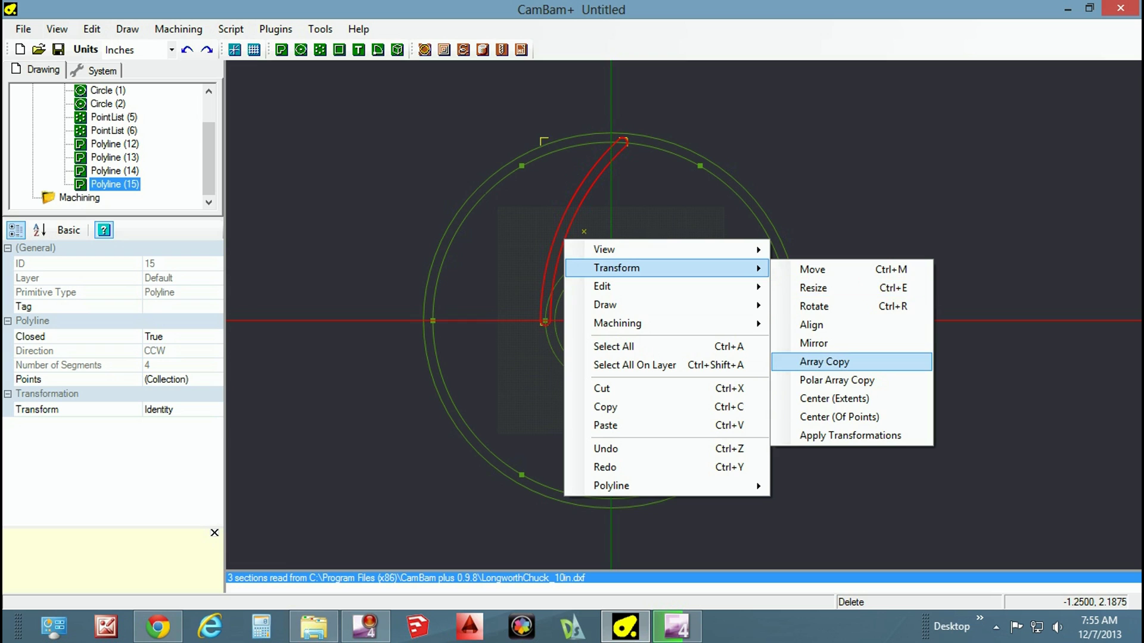
pyautogui.click(836, 380)
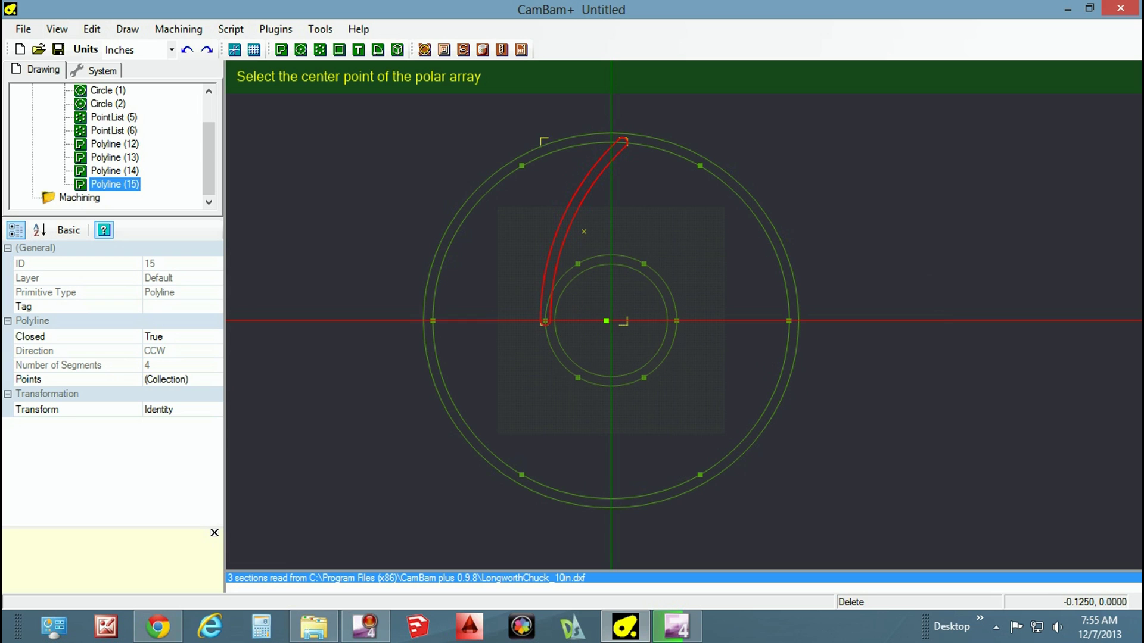
pyautogui.click(610, 321)
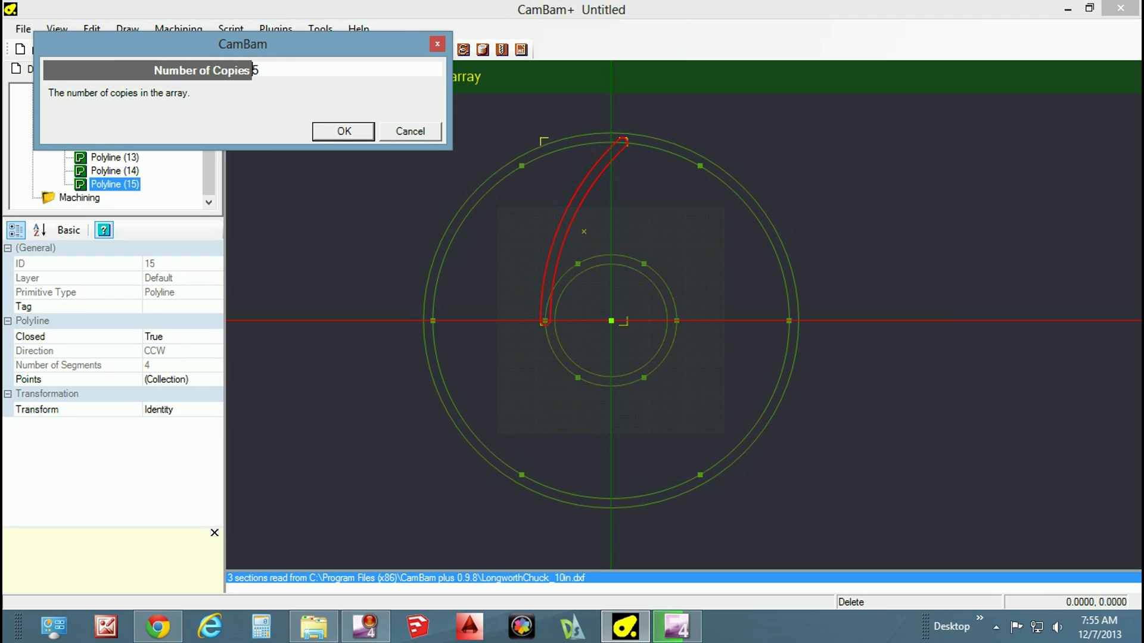
pyautogui.press('Return')
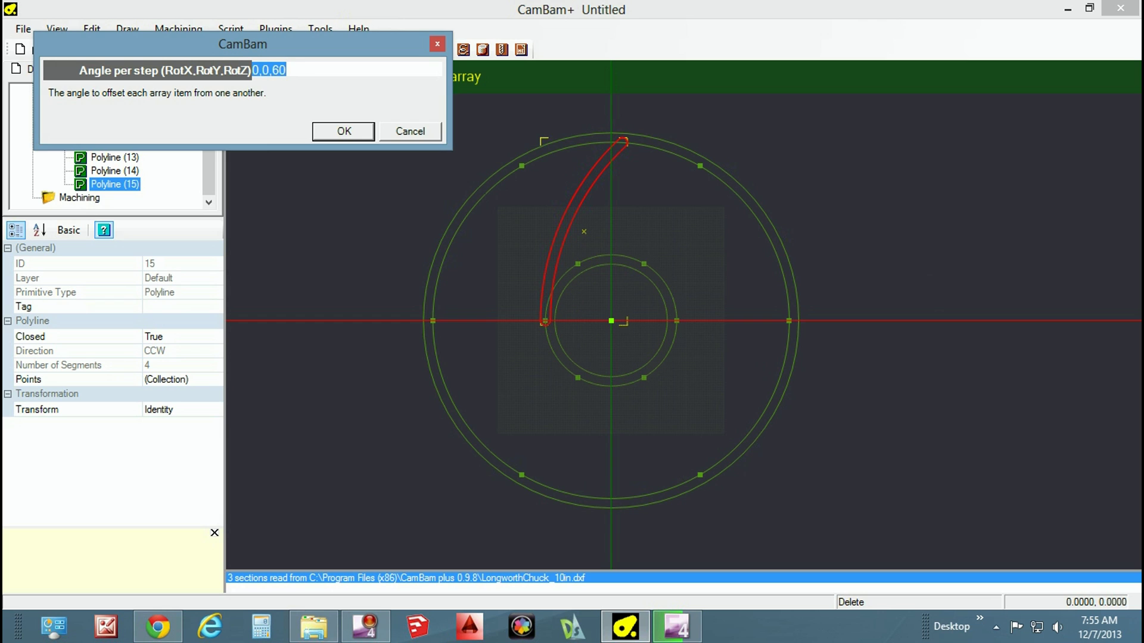
pyautogui.press('Return')
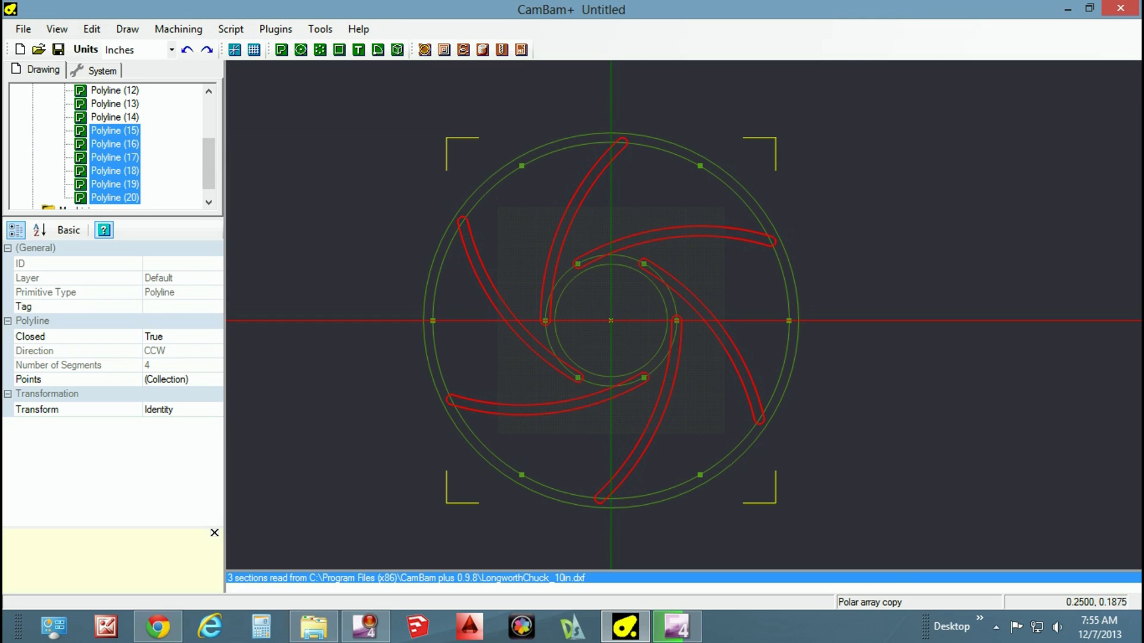
pyautogui.press('Escape')
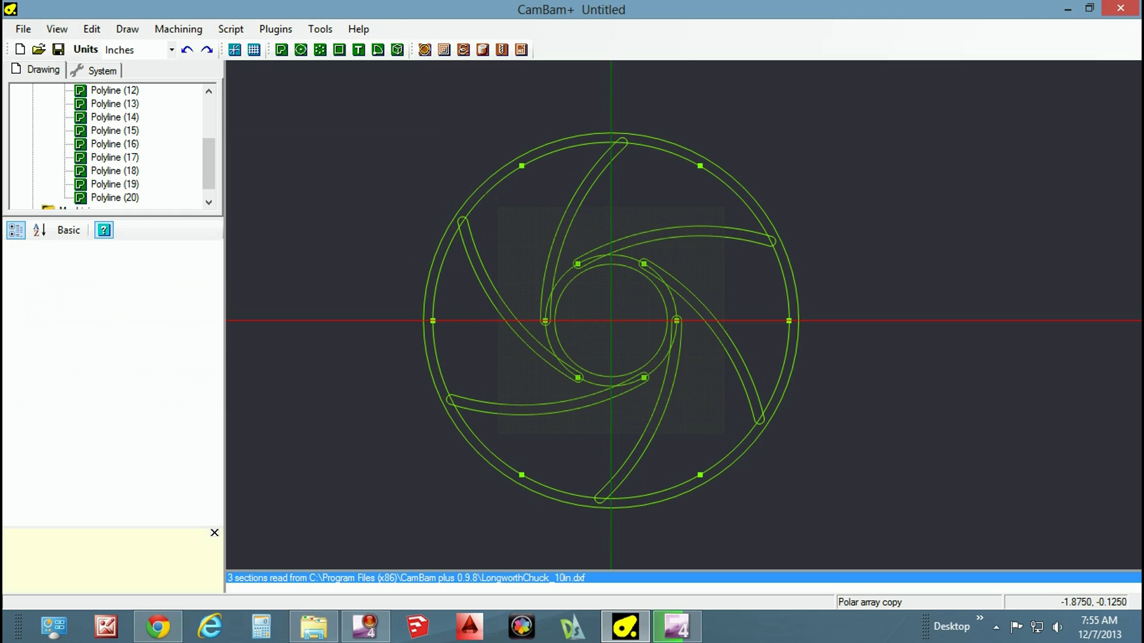
# Delete the 3.5-inch guide circle running through the inner ends of the slots
pyautogui.click(558, 281)
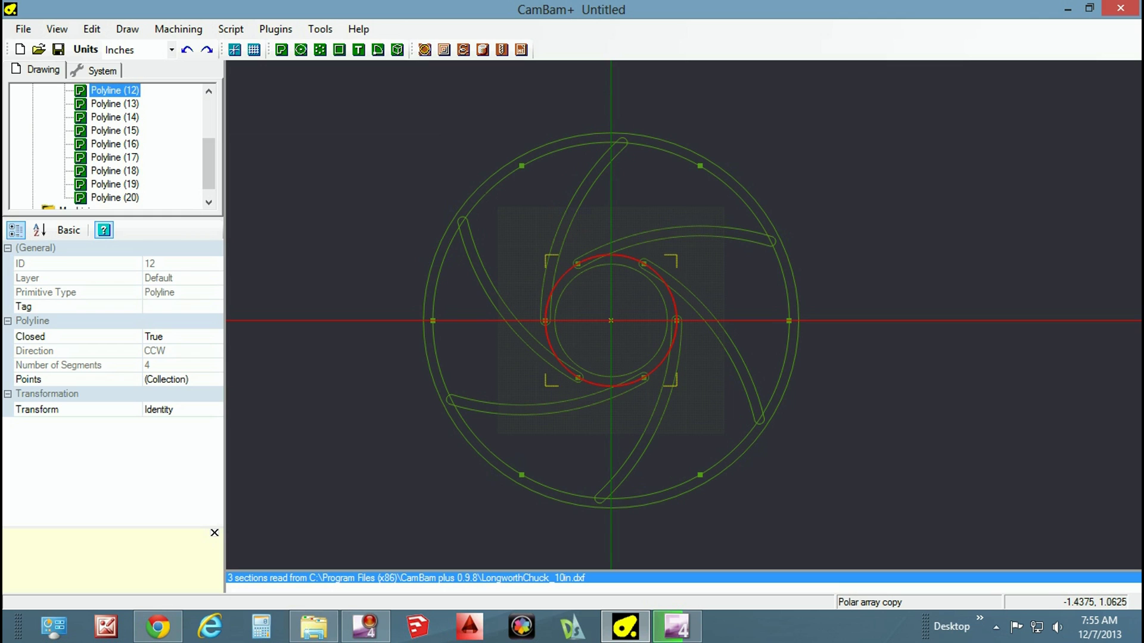
pyautogui.press('Delete')
pyautogui.press('Return')
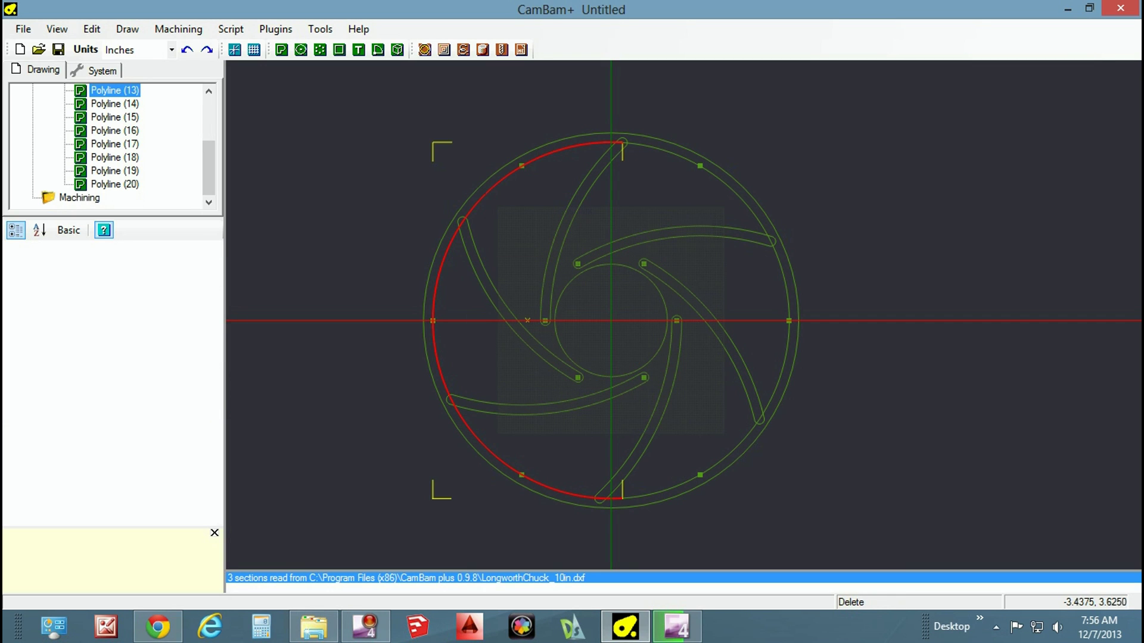
# Delete the two remaining halves of the guide circle running through the outer ends of the slots
pyautogui.press('Delete')
pyautogui.press('Return')
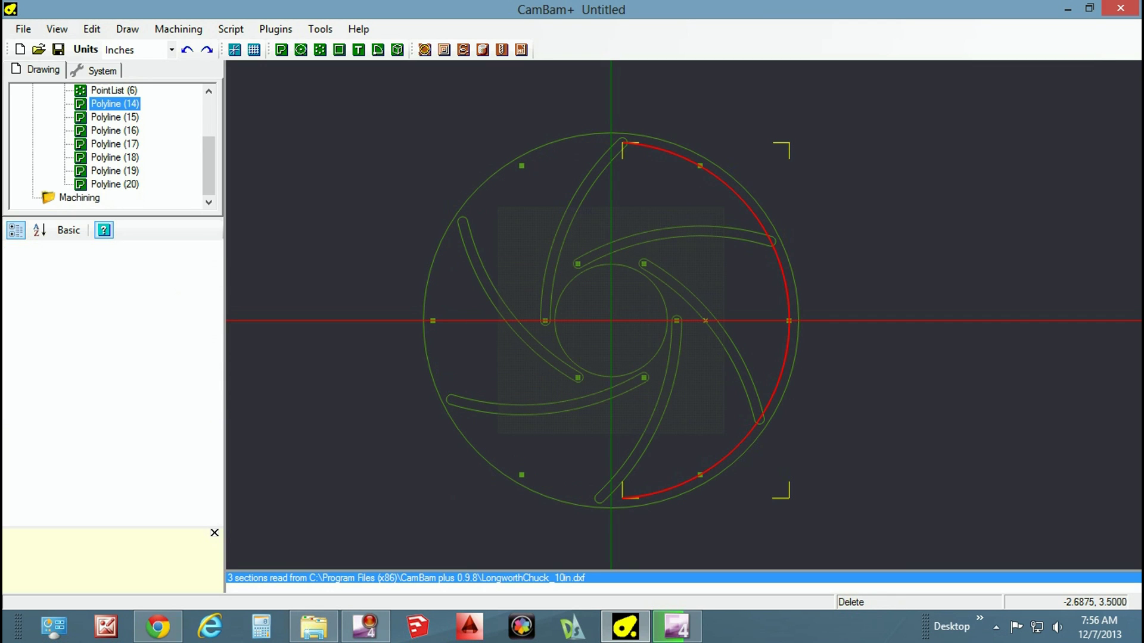
pyautogui.press('Delete')
pyautogui.press('Return')
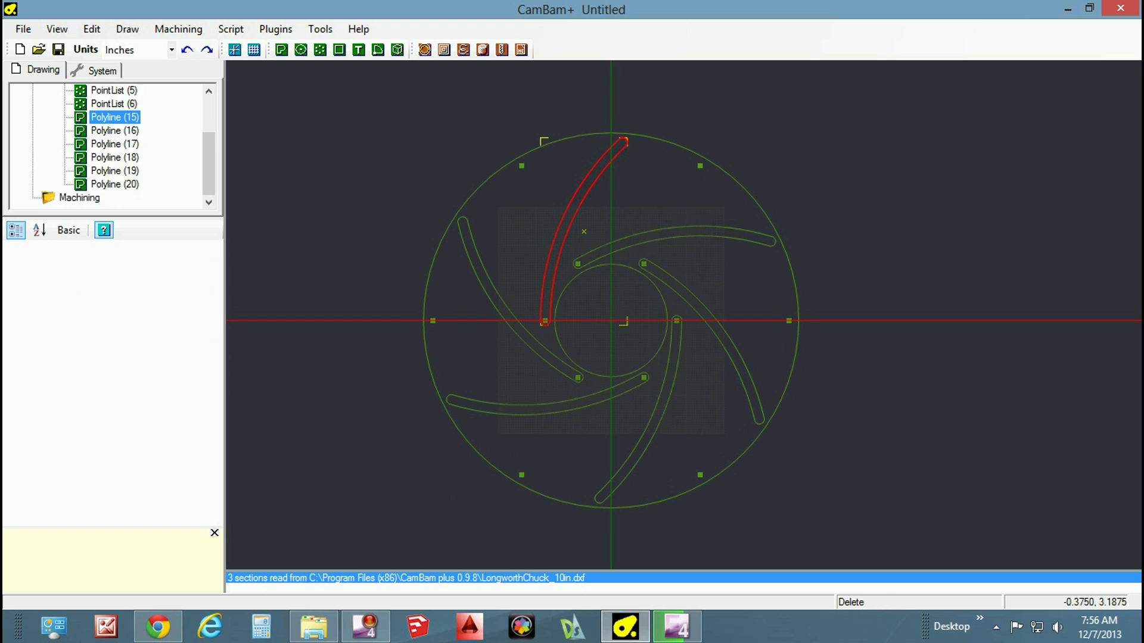
pyautogui.click(517, 227)
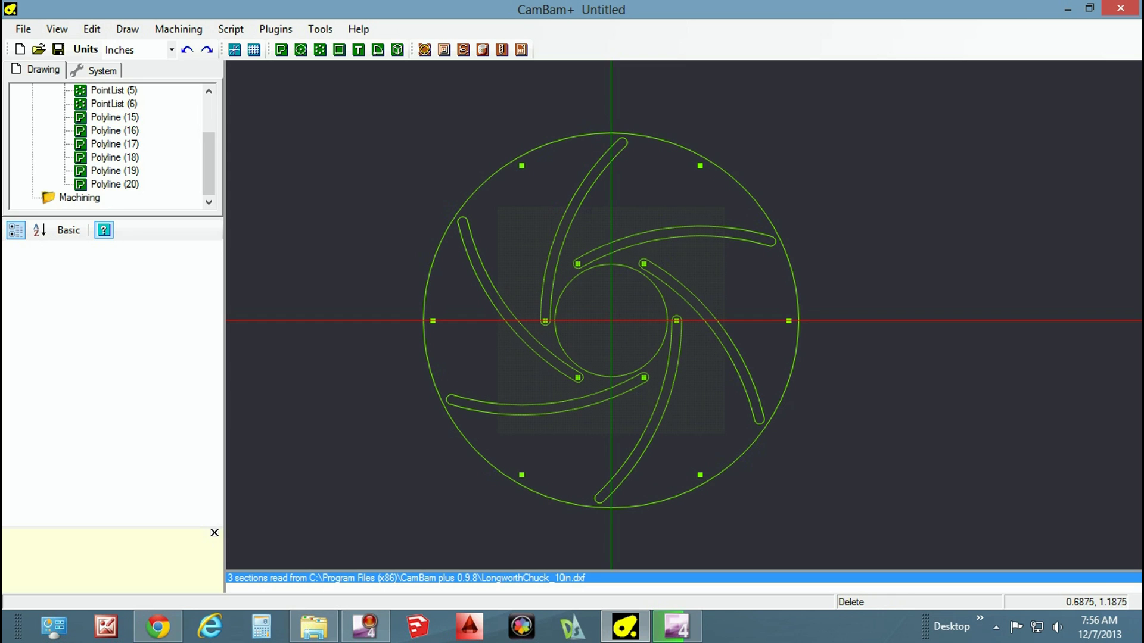
# Draw a circle centred on the origin and set its diameter to 5/16 inch
pyautogui.click(636, 269)
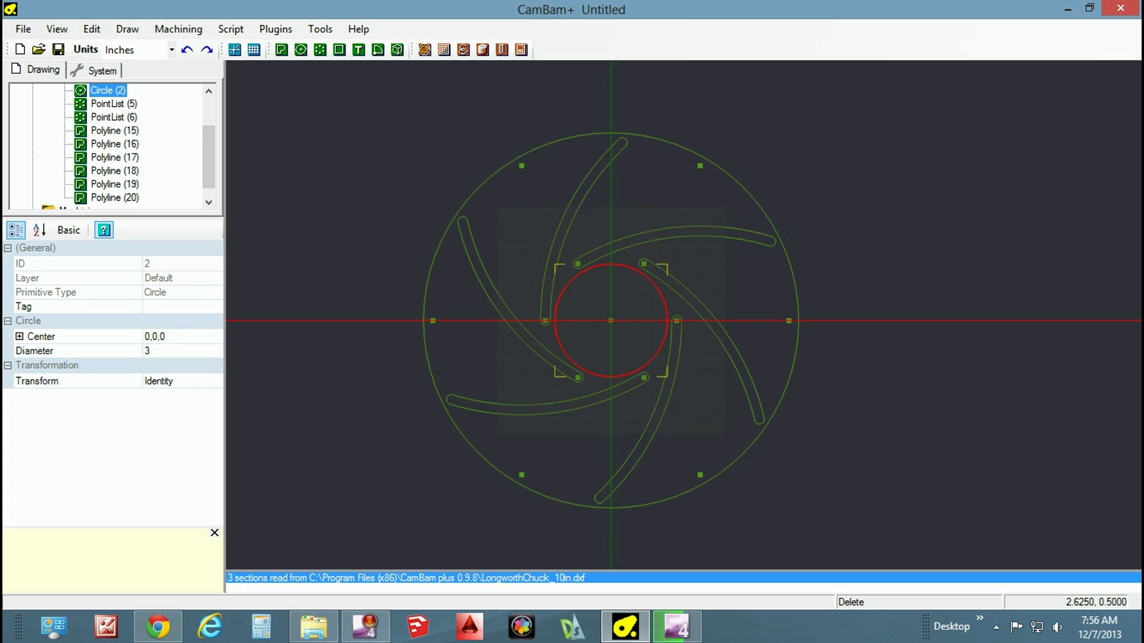
pyautogui.press('Escape')
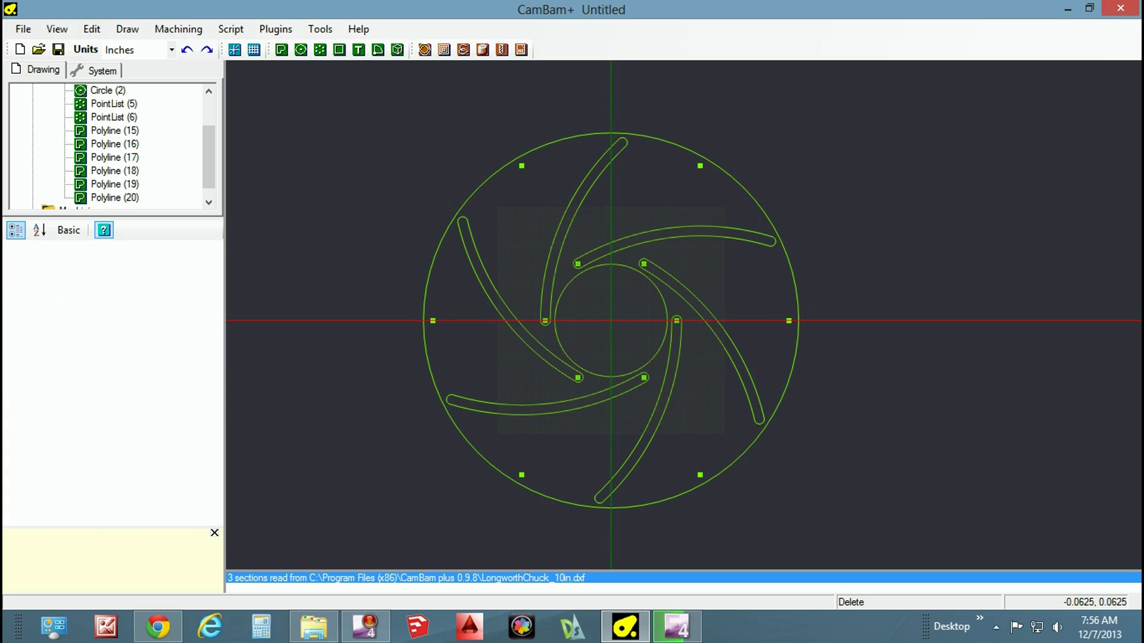
pyautogui.press('c')
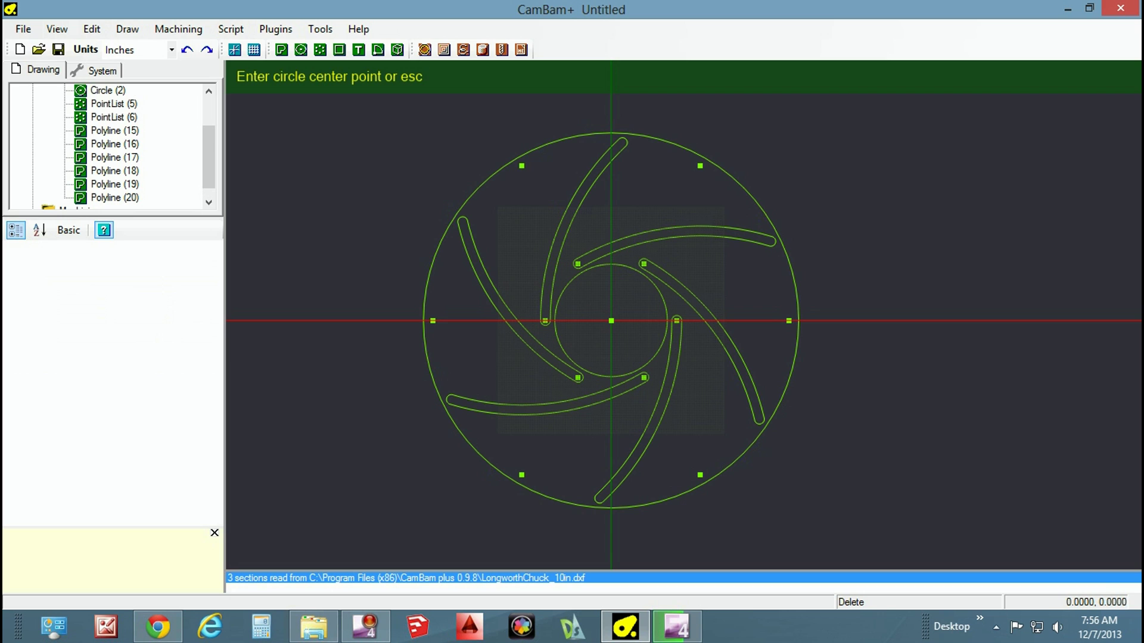
pyautogui.click(610, 320)
pyautogui.click(621, 321)
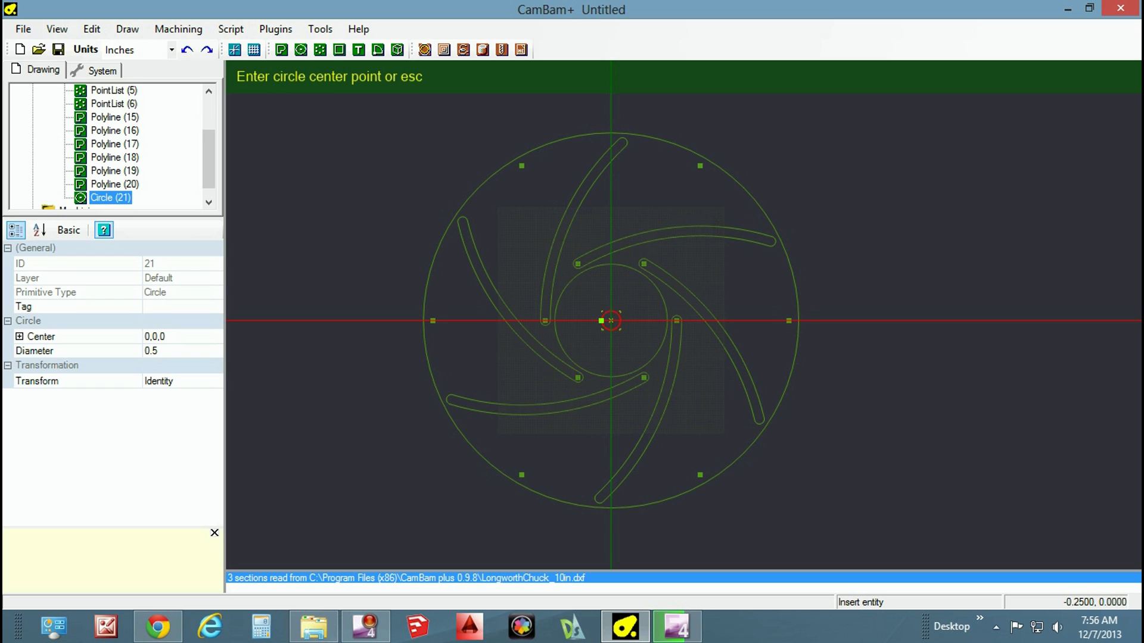
pyautogui.moveTo(160, 351); pyautogui.dragTo(143, 351)
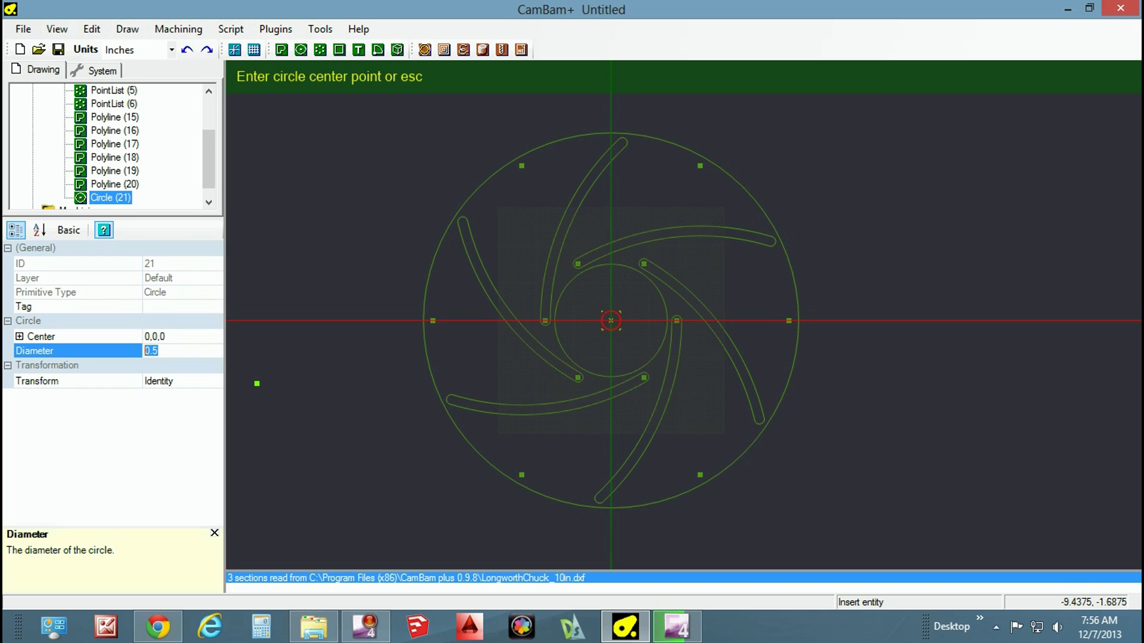
pyautogui.write('5/16')
pyautogui.press('Return')
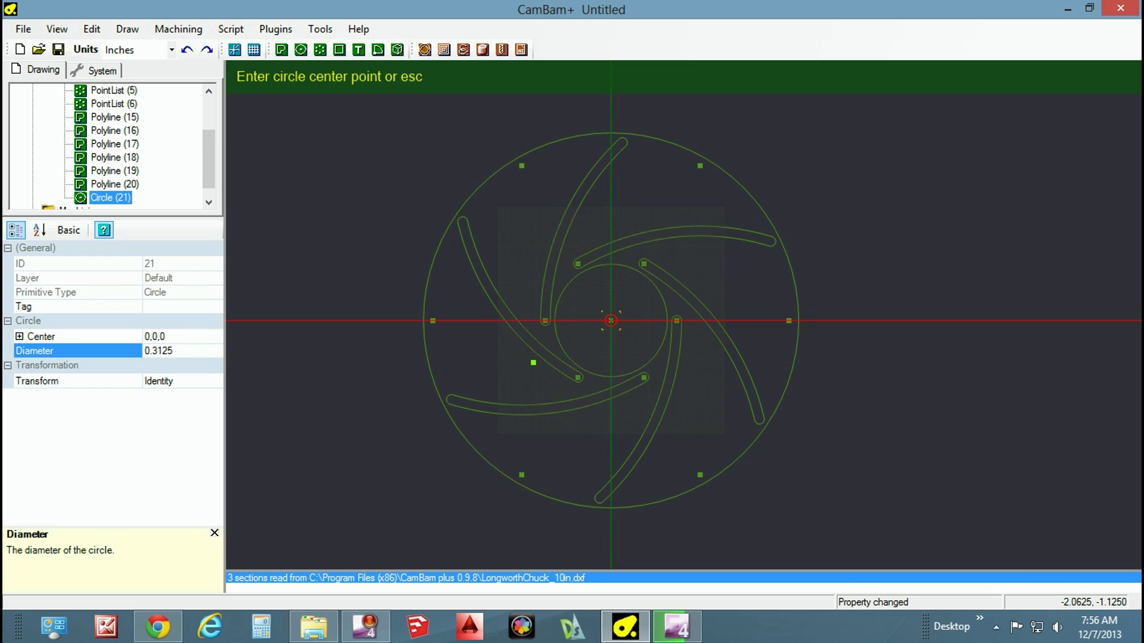
pyautogui.press('Escape')
pyautogui.press('Escape')
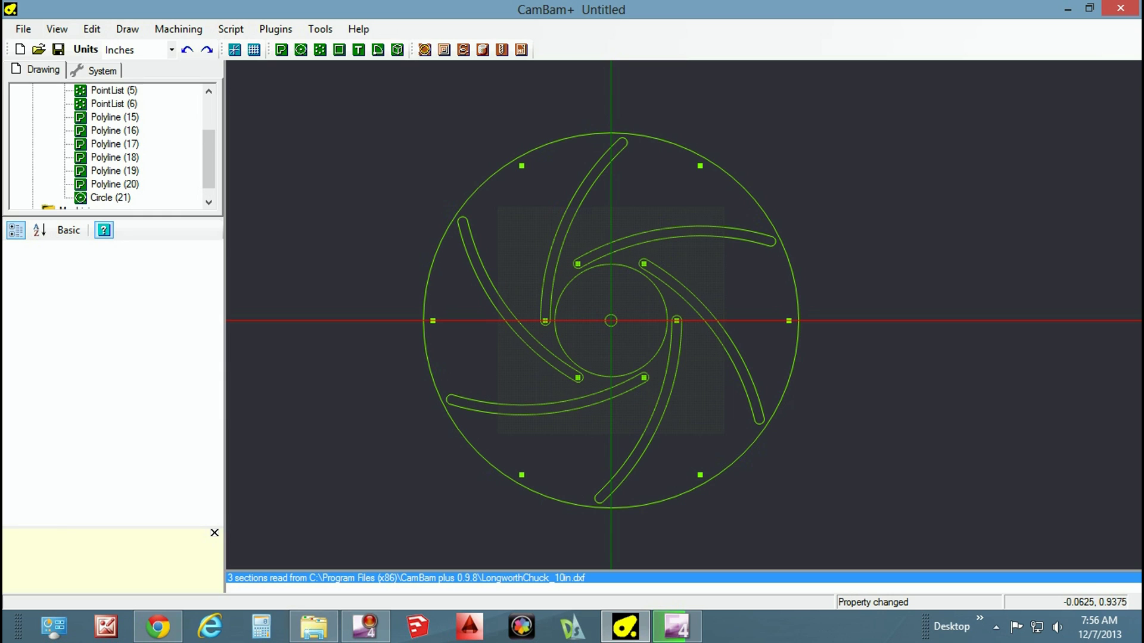
# Draw a small circle about 0.28 inch in diameter centred at 0,1.125, inside the 3-inch circle
pyautogui.press('c')
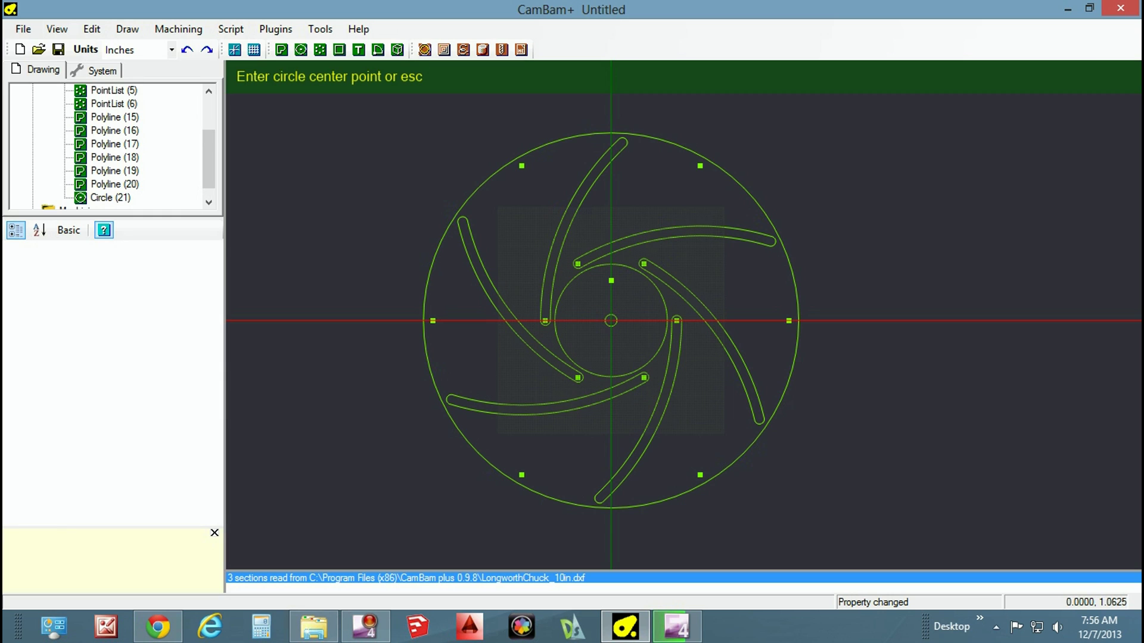
pyautogui.click(611, 280)
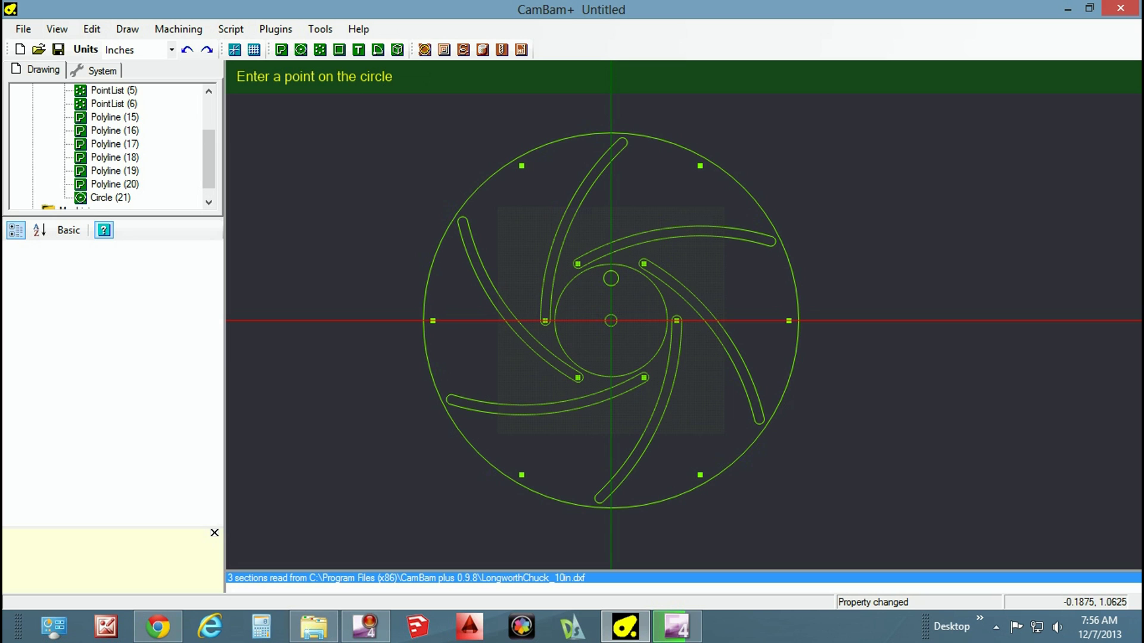
pyautogui.click(607, 280)
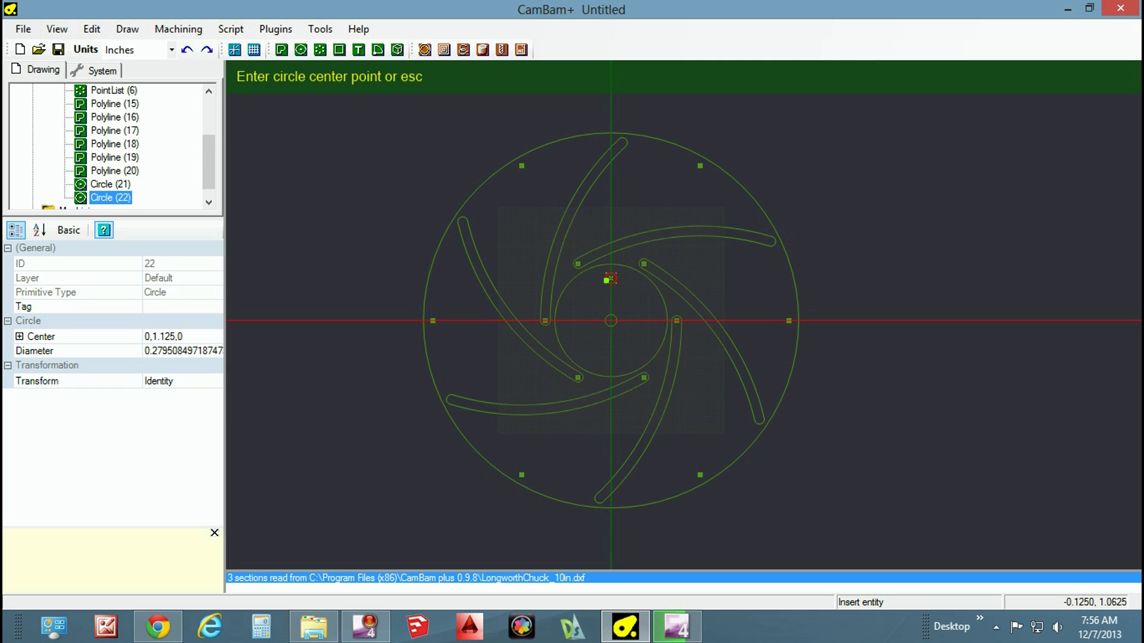
# Polar-array the small circle around the origin with 5 copies at an angle per step of 0,0,60
pyautogui.rightClick(610, 320)
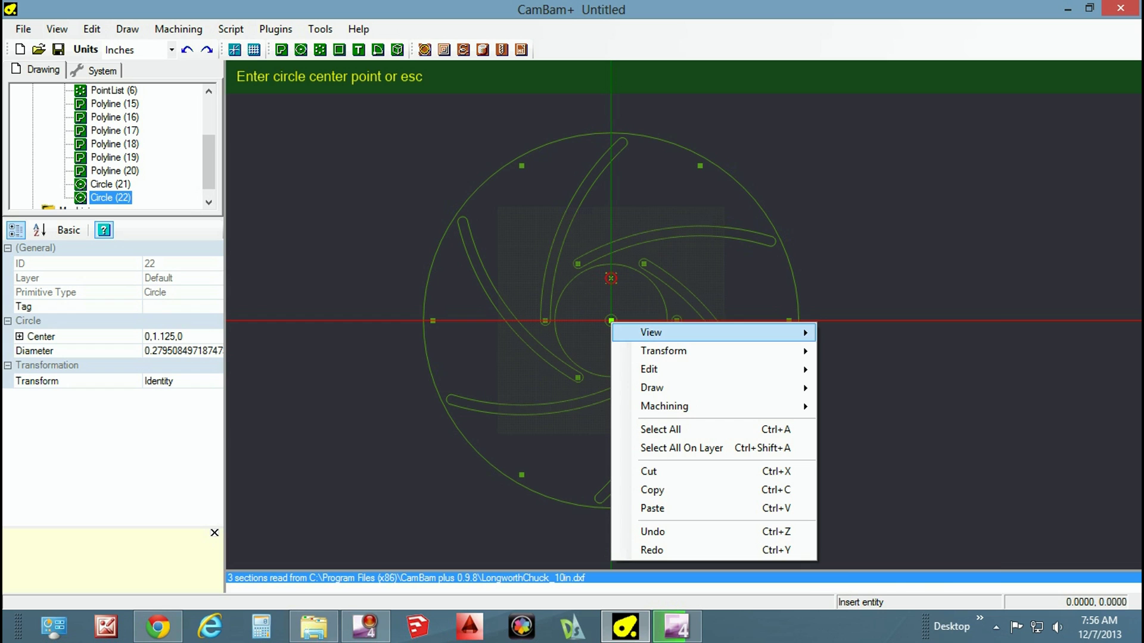
pyautogui.moveTo(655, 332)
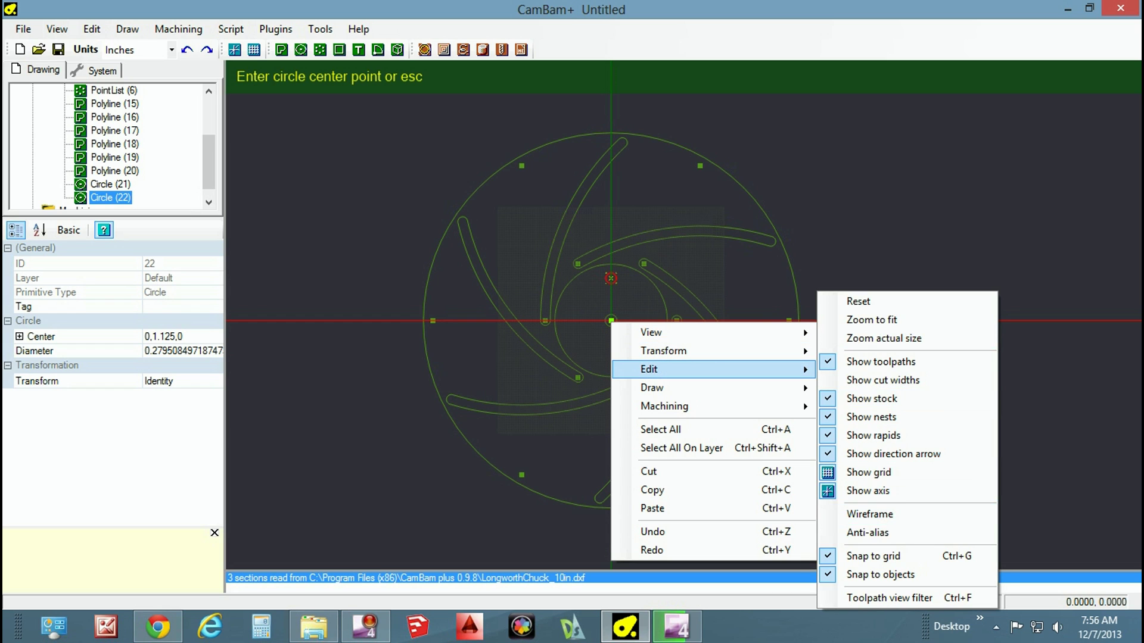
pyautogui.moveTo(650, 369)
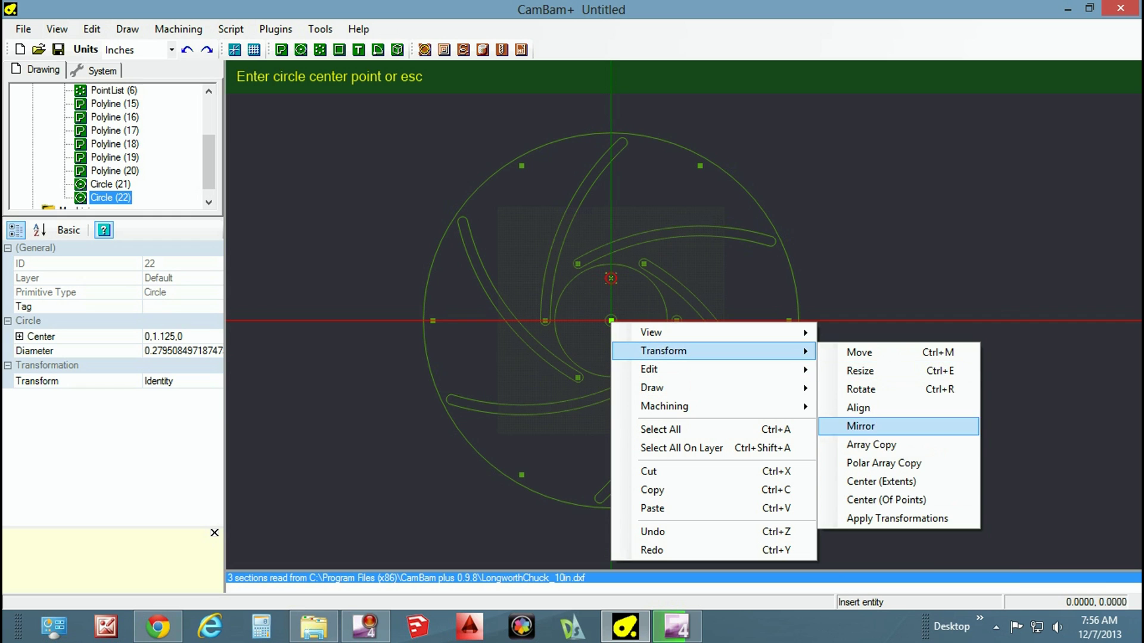
pyautogui.click(883, 463)
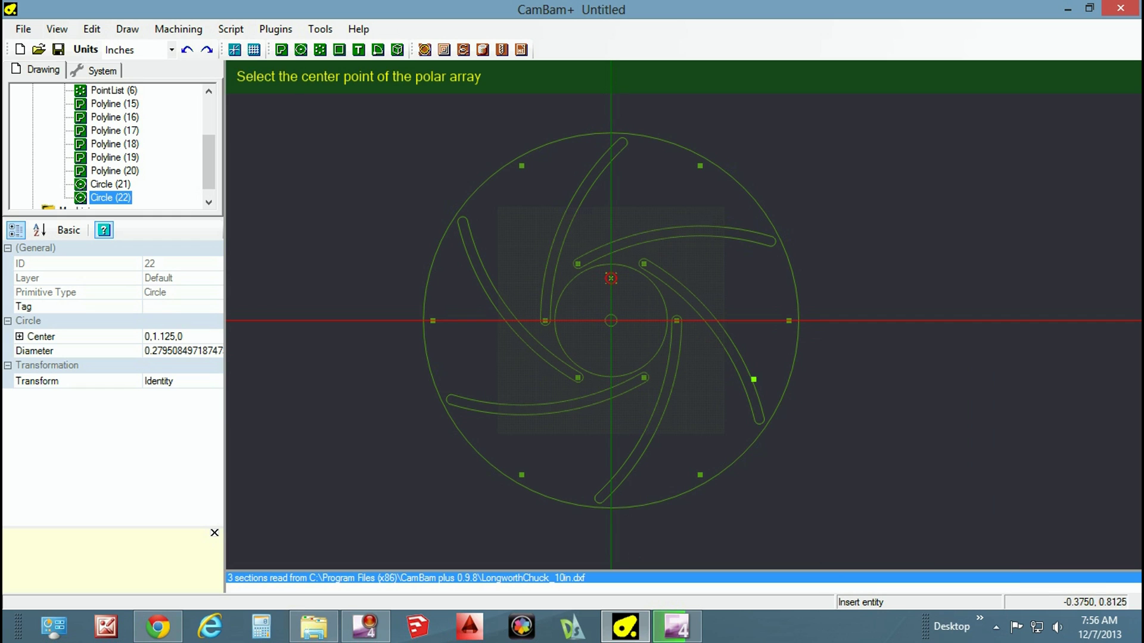
pyautogui.click(612, 321)
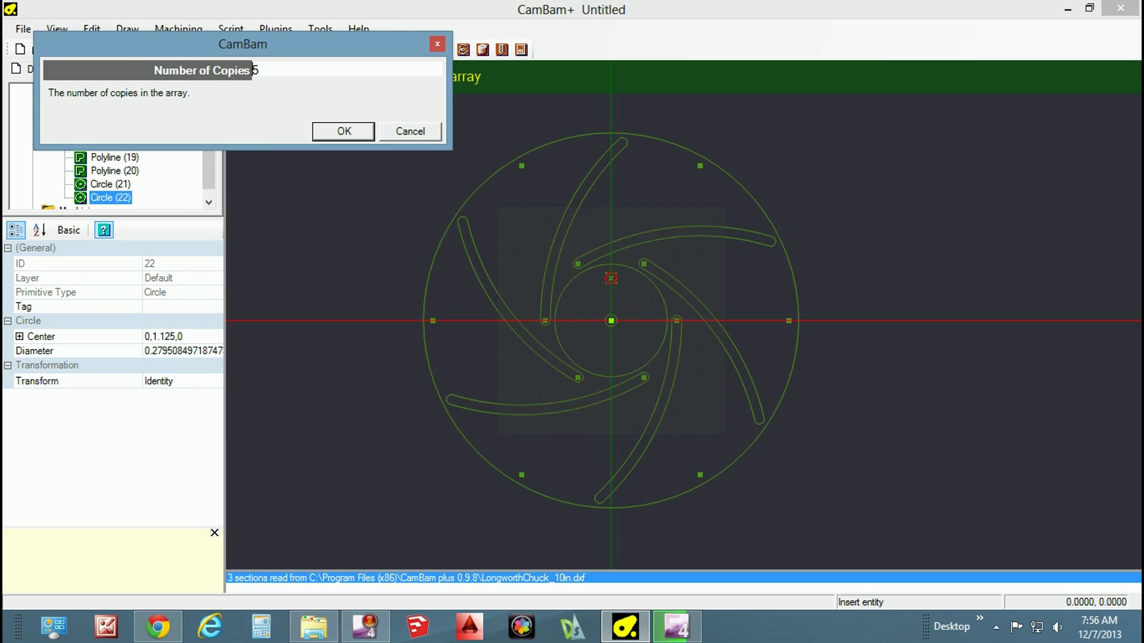
pyautogui.press('Return')
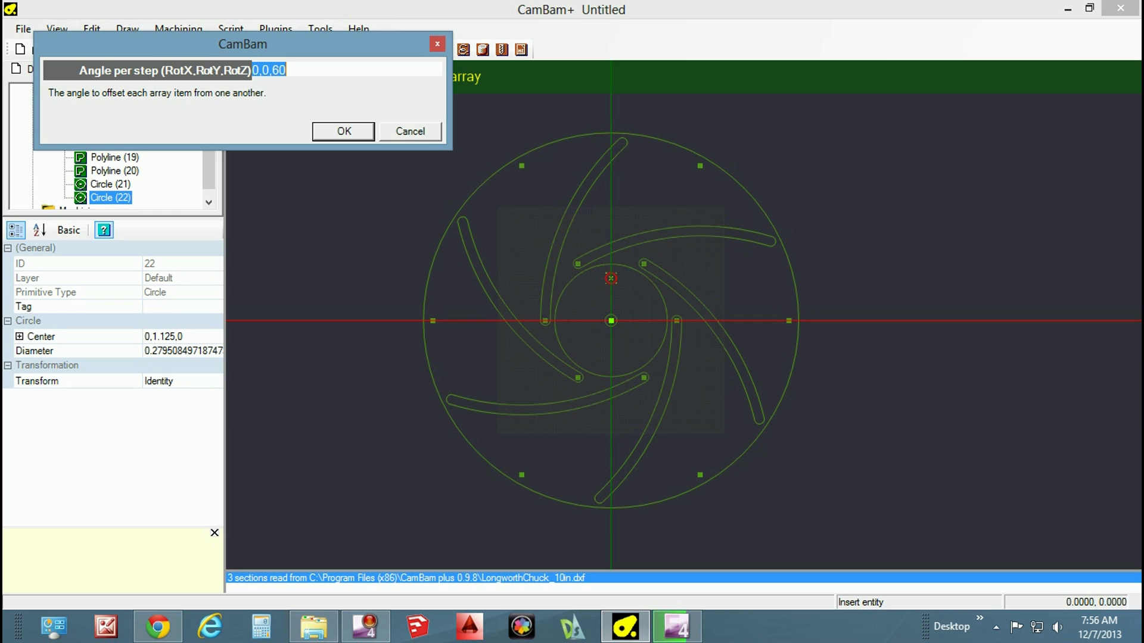
pyautogui.press('Return')
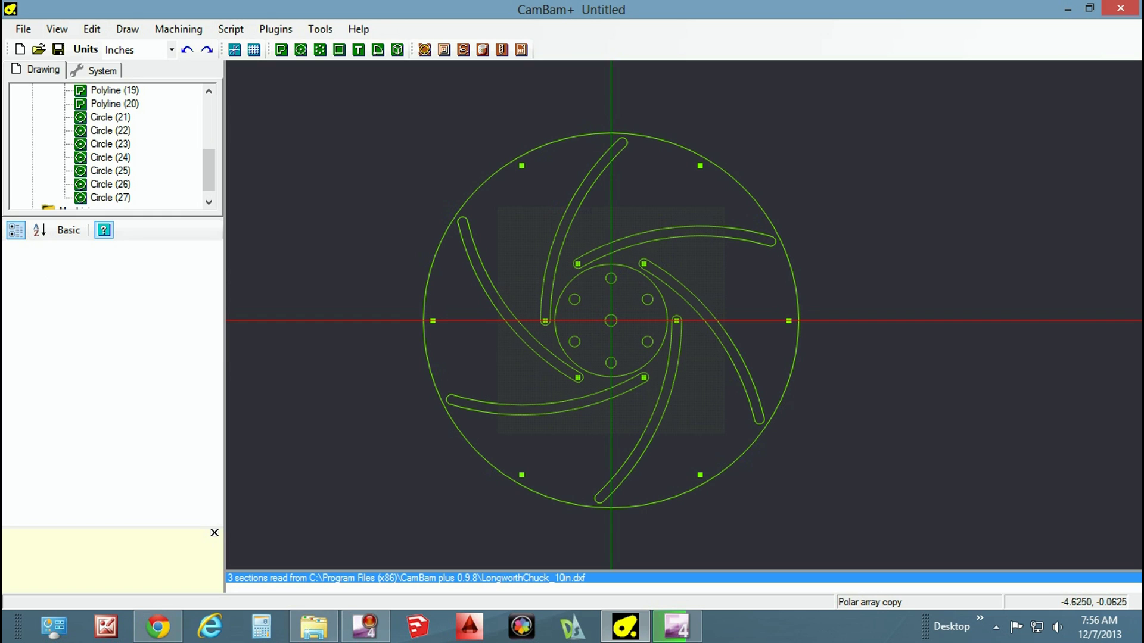
# Draw a 0.5-inch diameter circle centred at -4.375,0 just inside the outer edge
pyautogui.press('c')
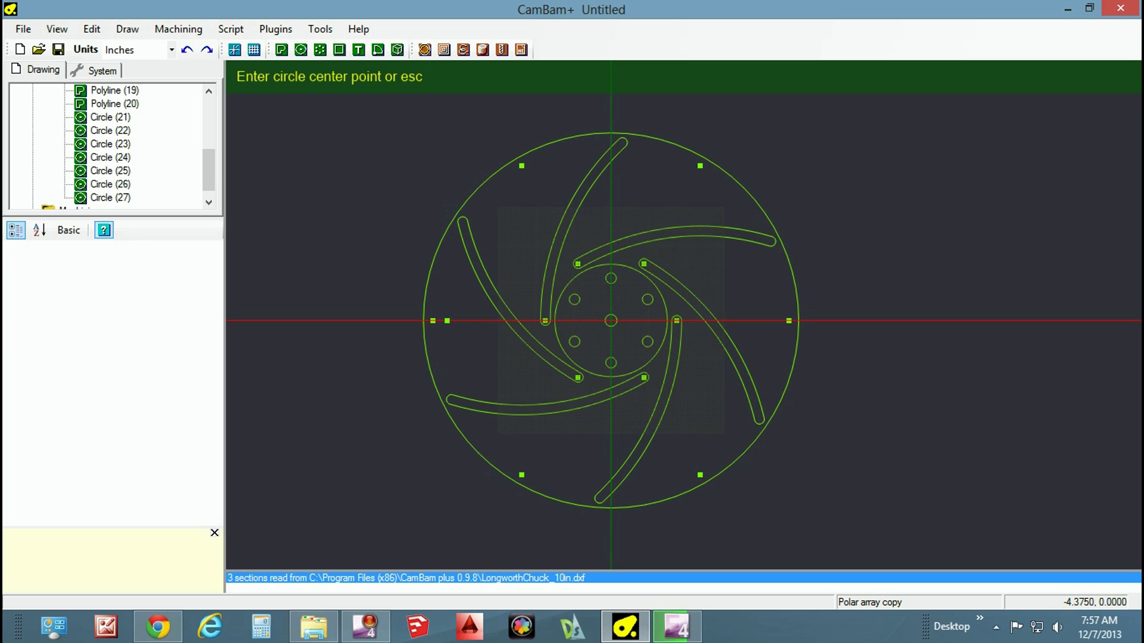
pyautogui.click(447, 320)
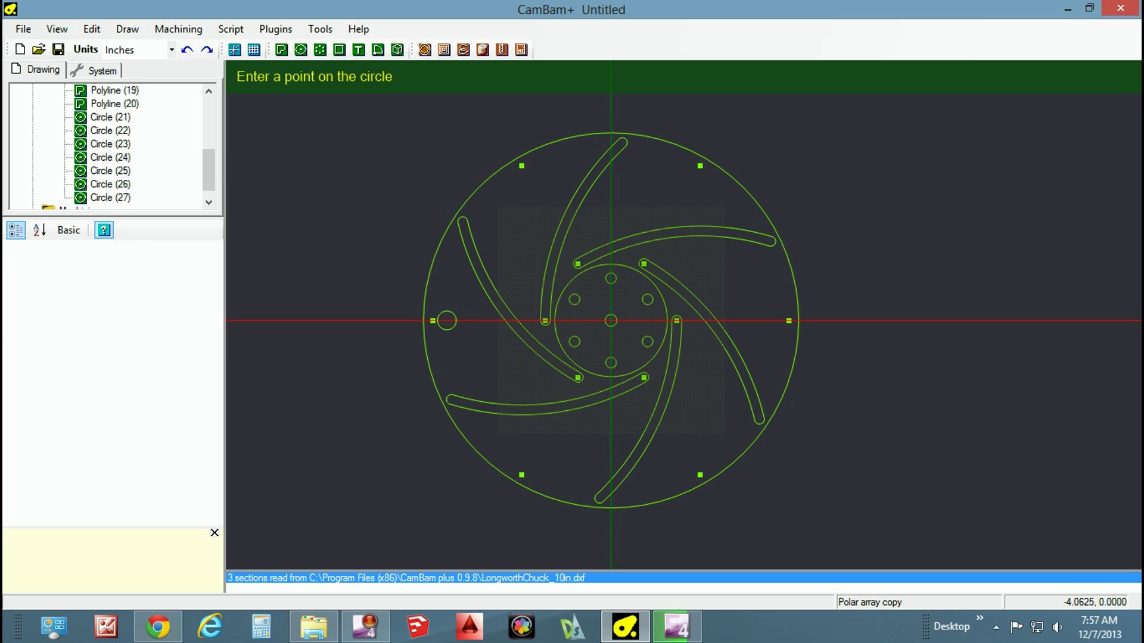
pyautogui.click(456, 321)
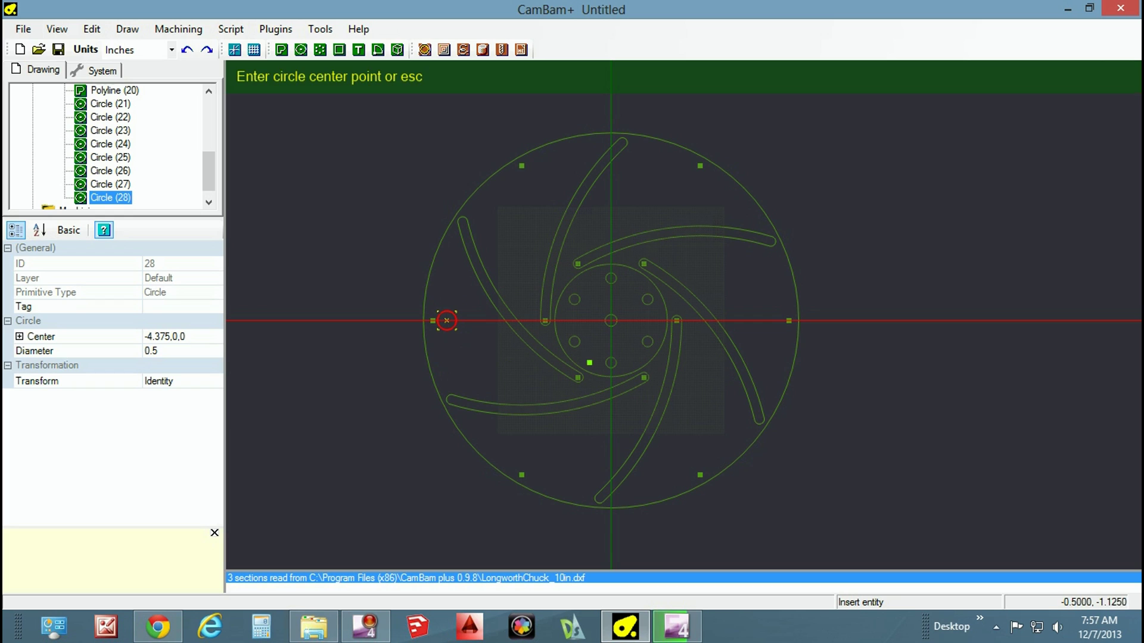
pyautogui.press('Escape')
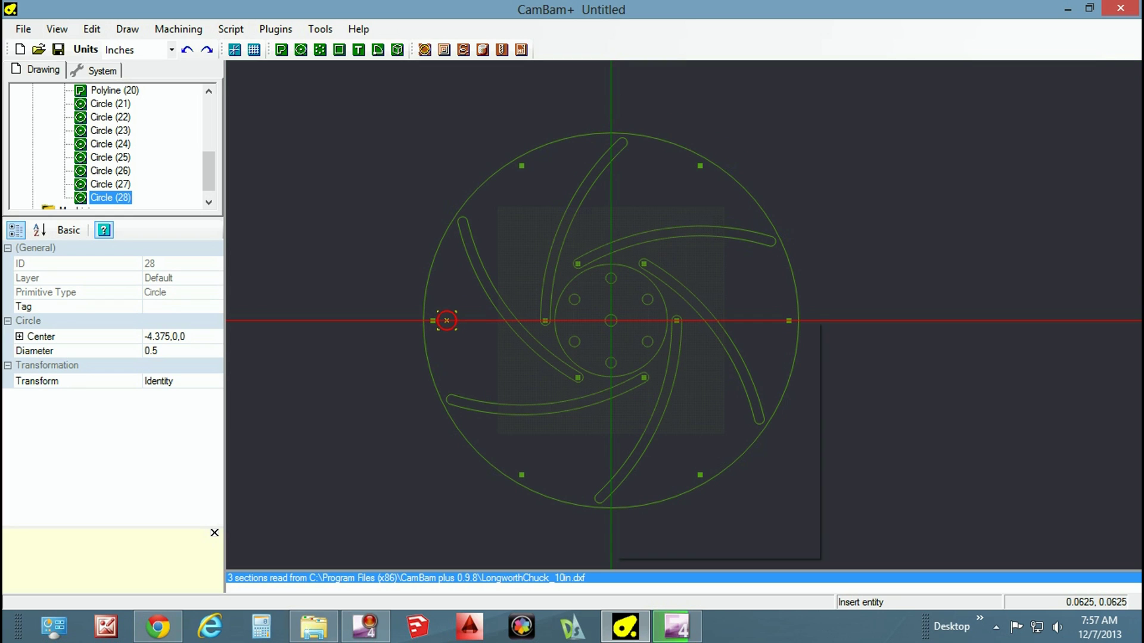
# Polar-array the 0.5-inch circle around the origin with 5 copies at 60 degrees per step
pyautogui.rightClick(613, 319)
pyautogui.moveTo(665, 348)
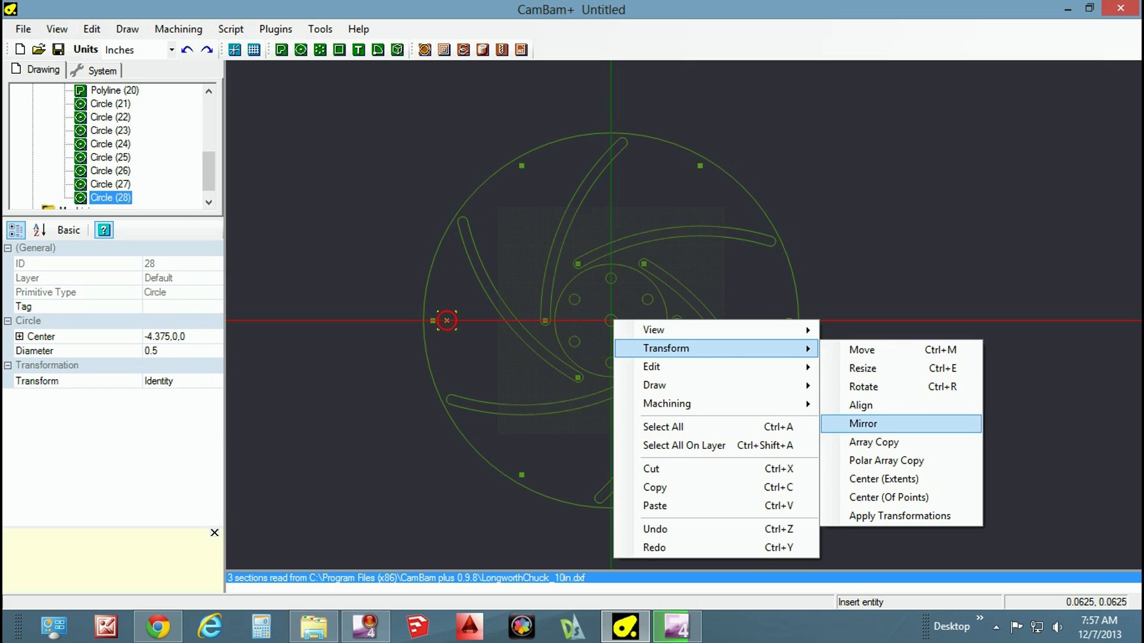
pyautogui.click(887, 460)
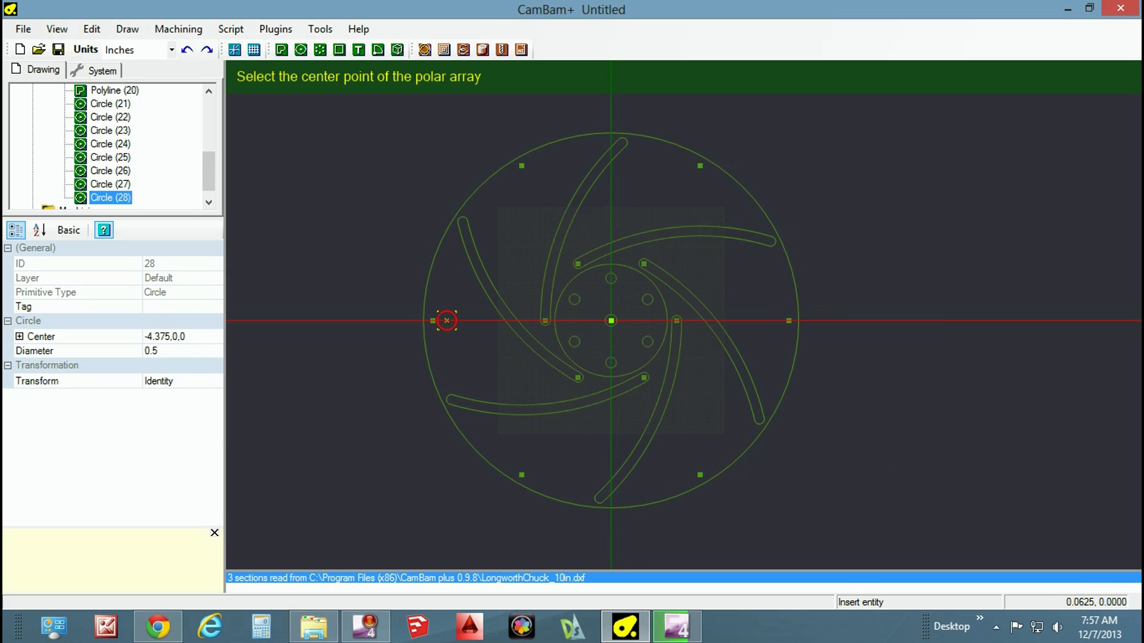
pyautogui.click(612, 321)
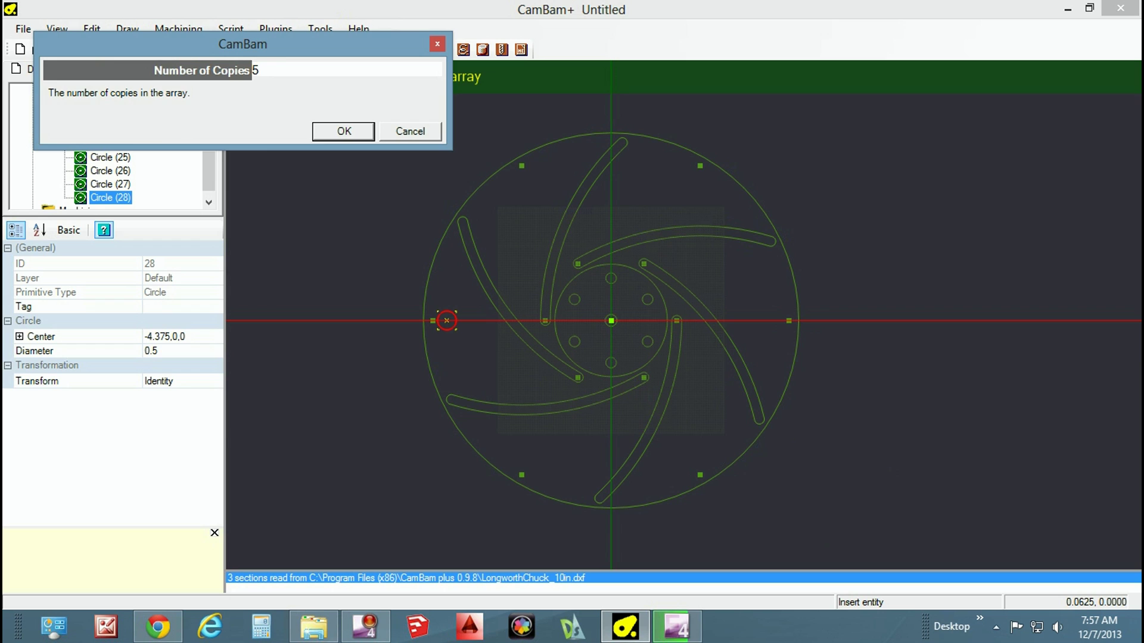
pyautogui.press('Return')
pyautogui.press('Return')
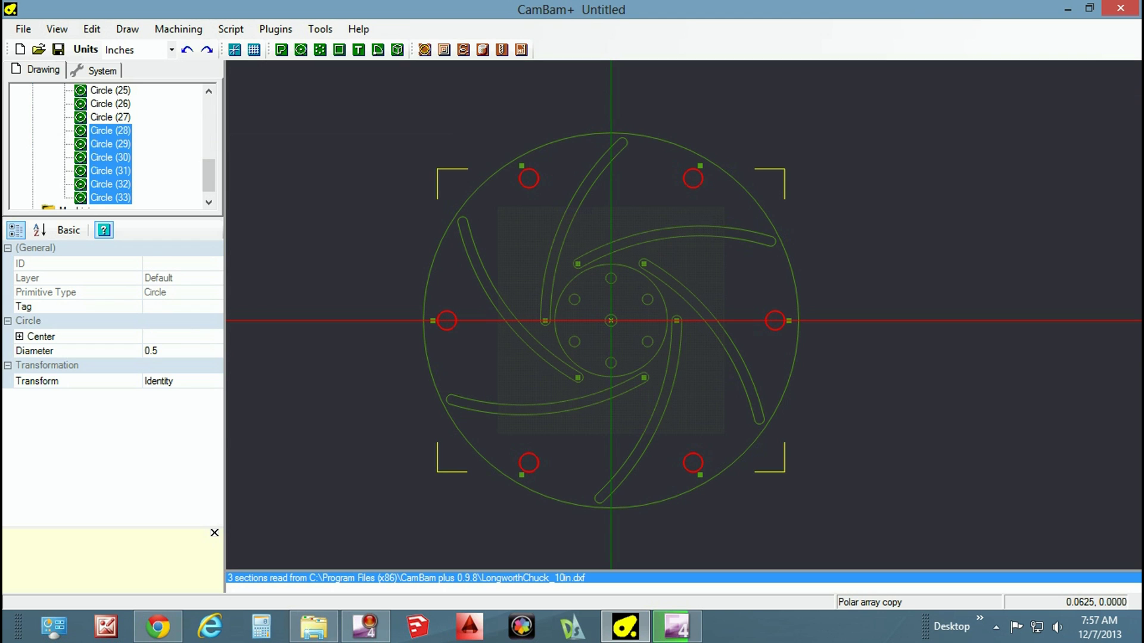
pyautogui.press('Escape')
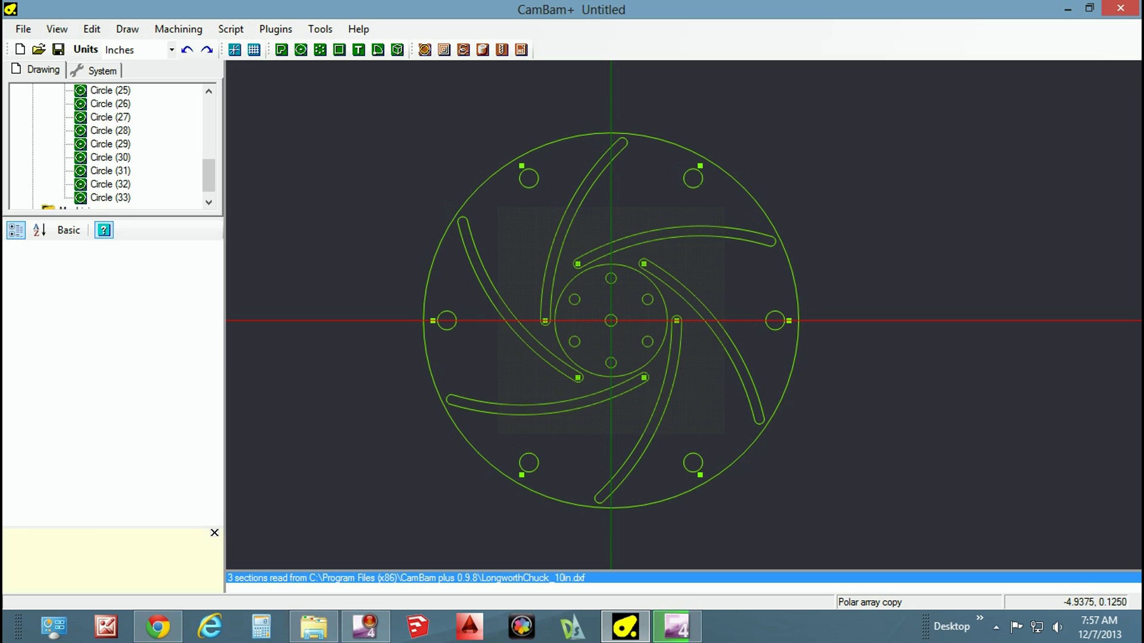
pyautogui.click(455, 324)
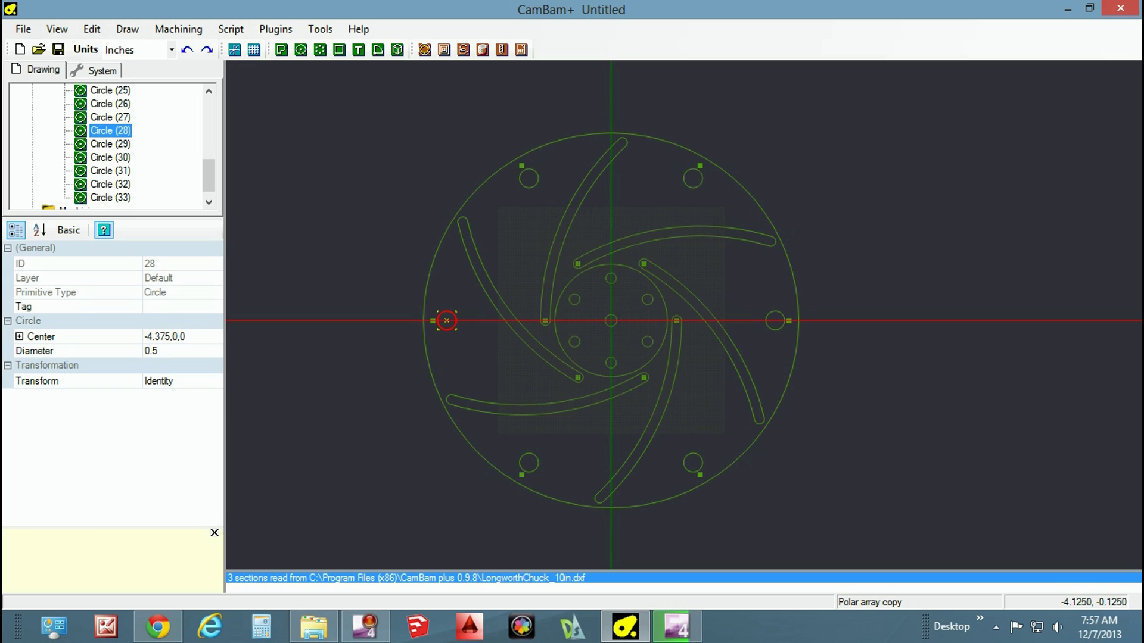
pyautogui.hotkey('ctrl', 'c')
pyautogui.hotkey('ctrl', 'v')
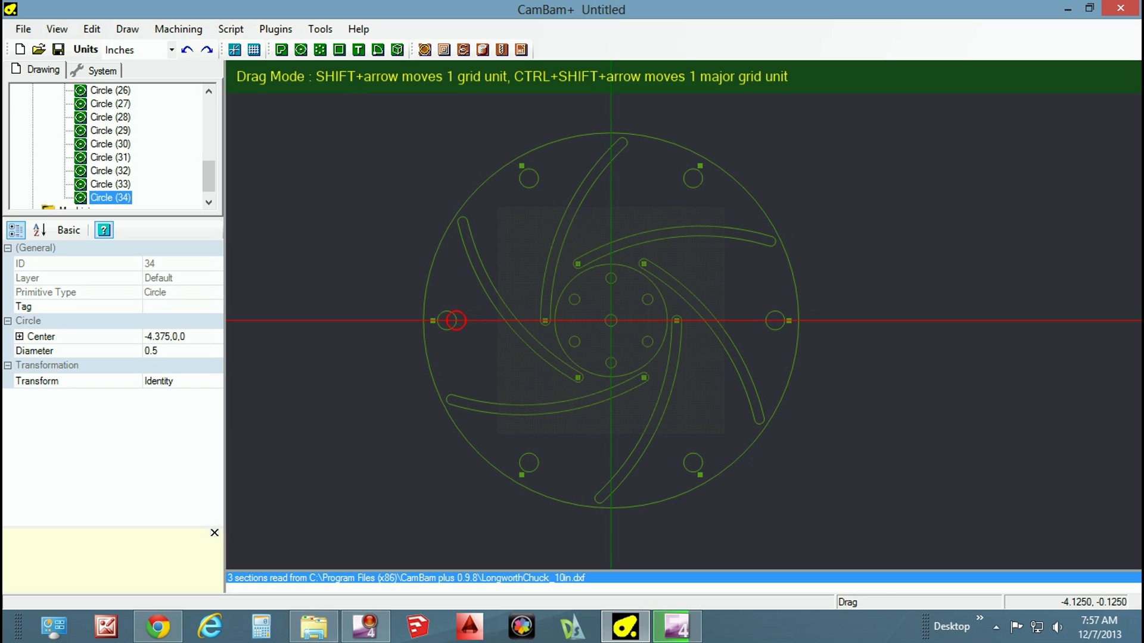
pyautogui.click(468, 311)
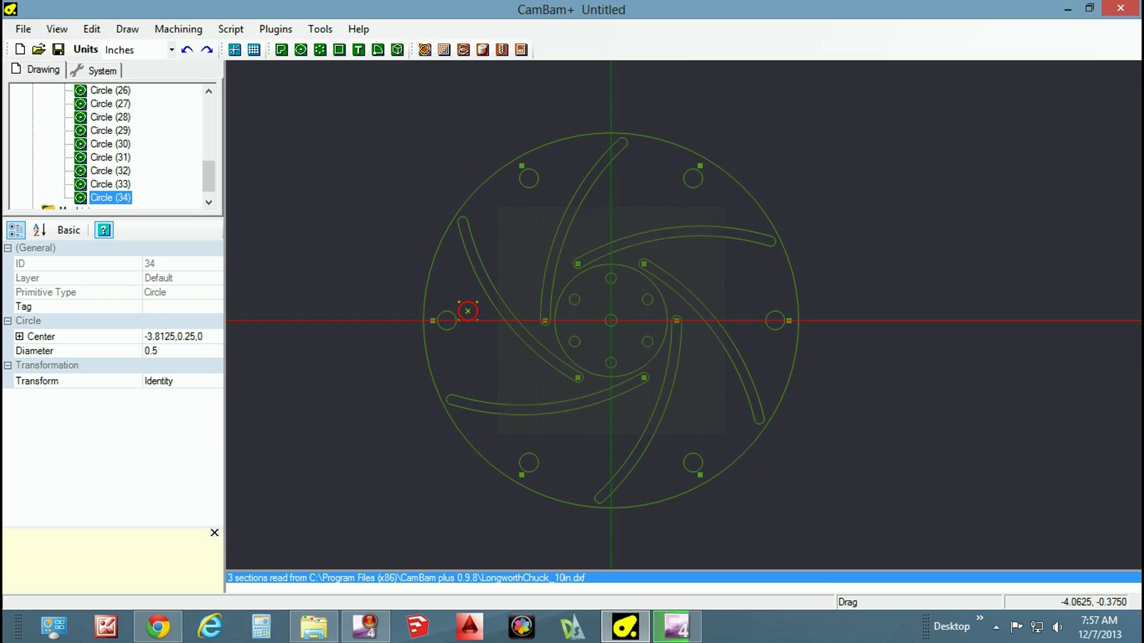
pyautogui.press('Delete')
pyautogui.press('Return')
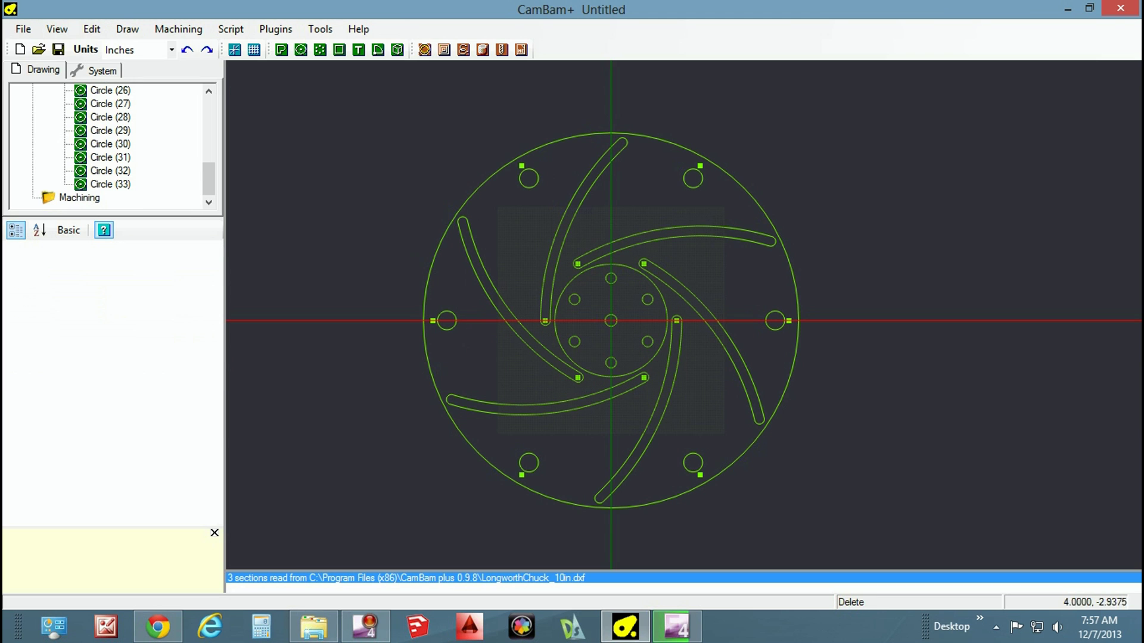
# Delete the point list of six guide points near the outer edge
pyautogui.click(520, 165)
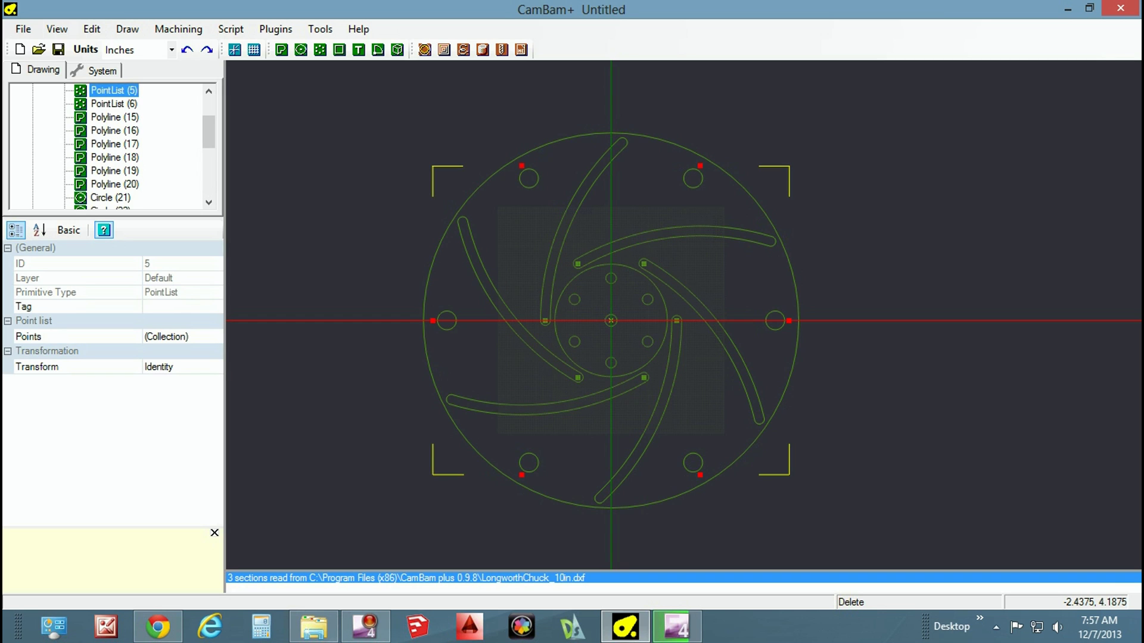
pyautogui.press('Delete')
pyautogui.press('Return')
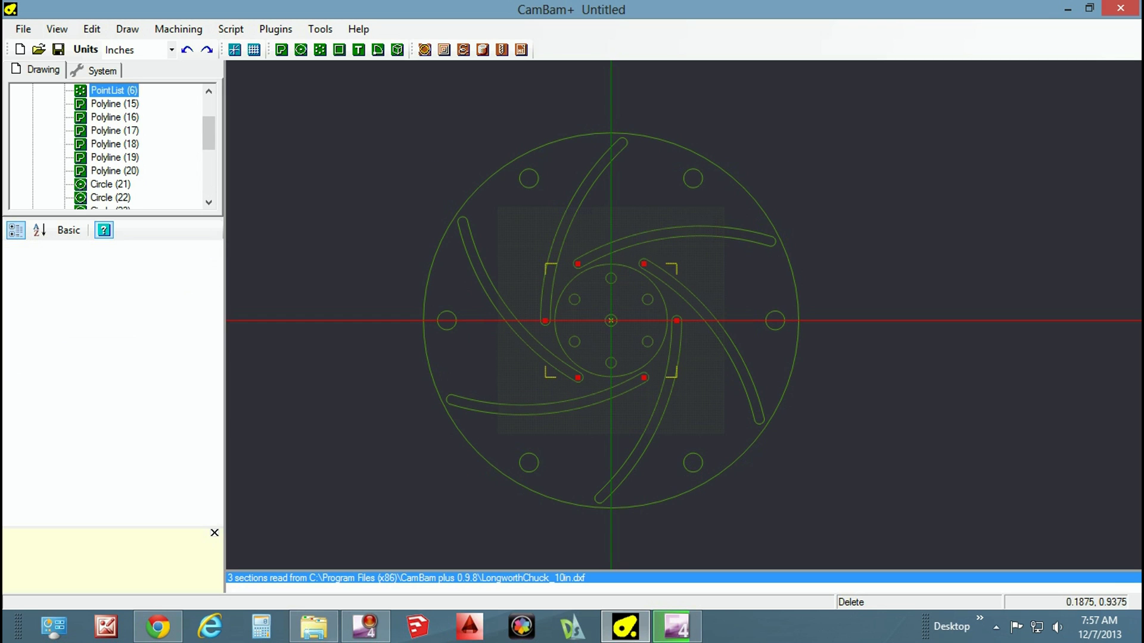
# Examine the properties of the centre hole and the small holes arrayed around it
pyautogui.click(606, 323)
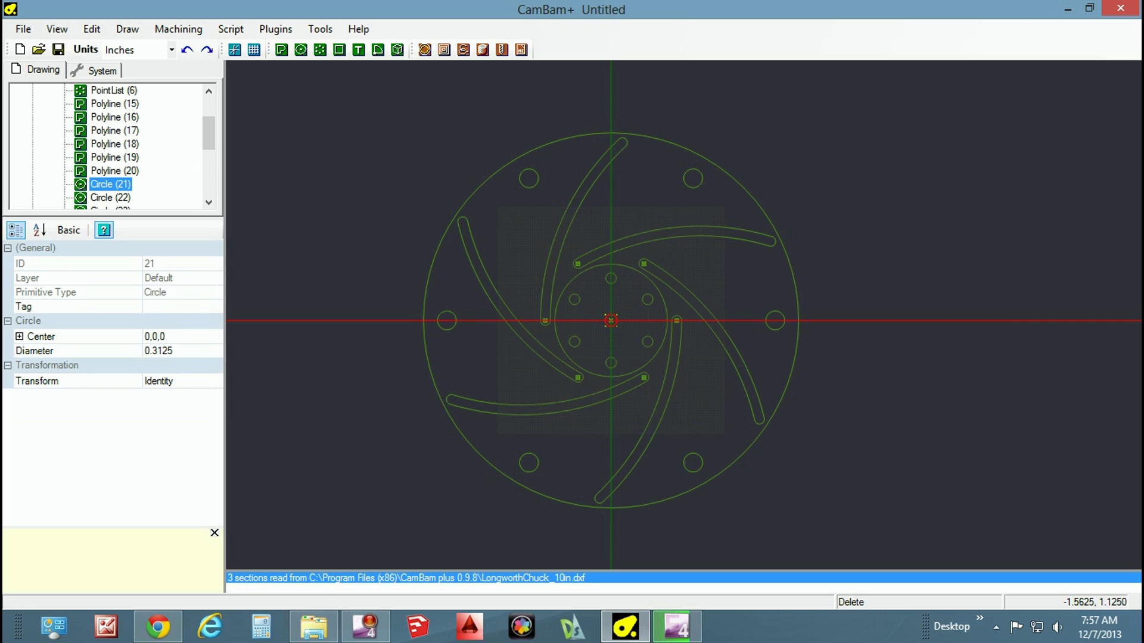
pyautogui.click(581, 233)
pyautogui.click(473, 189)
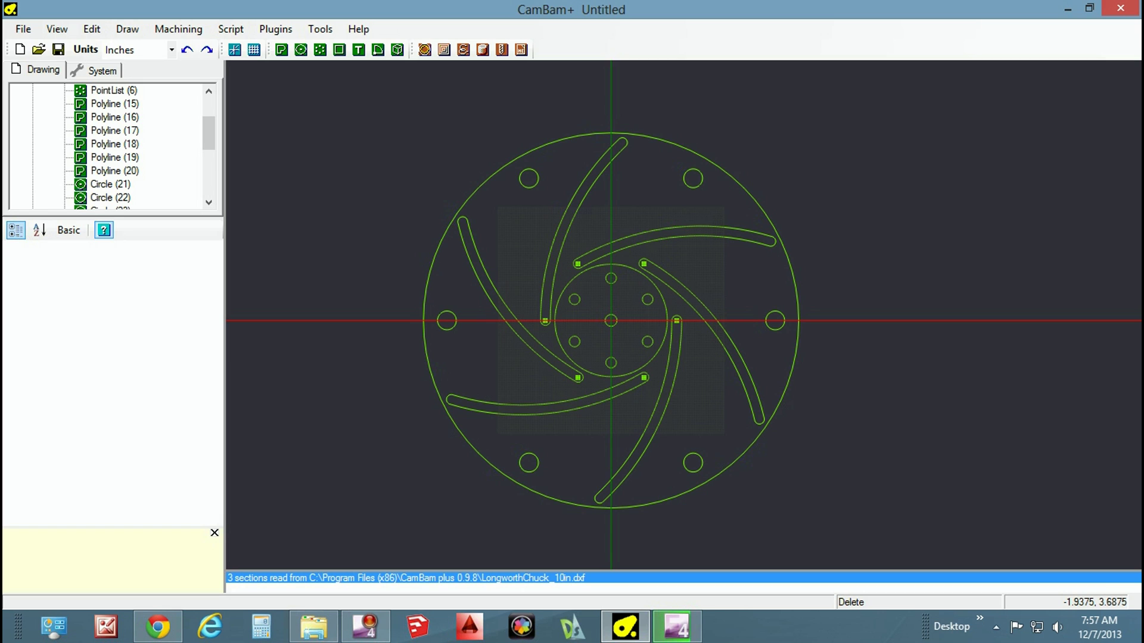
pyautogui.click(573, 297)
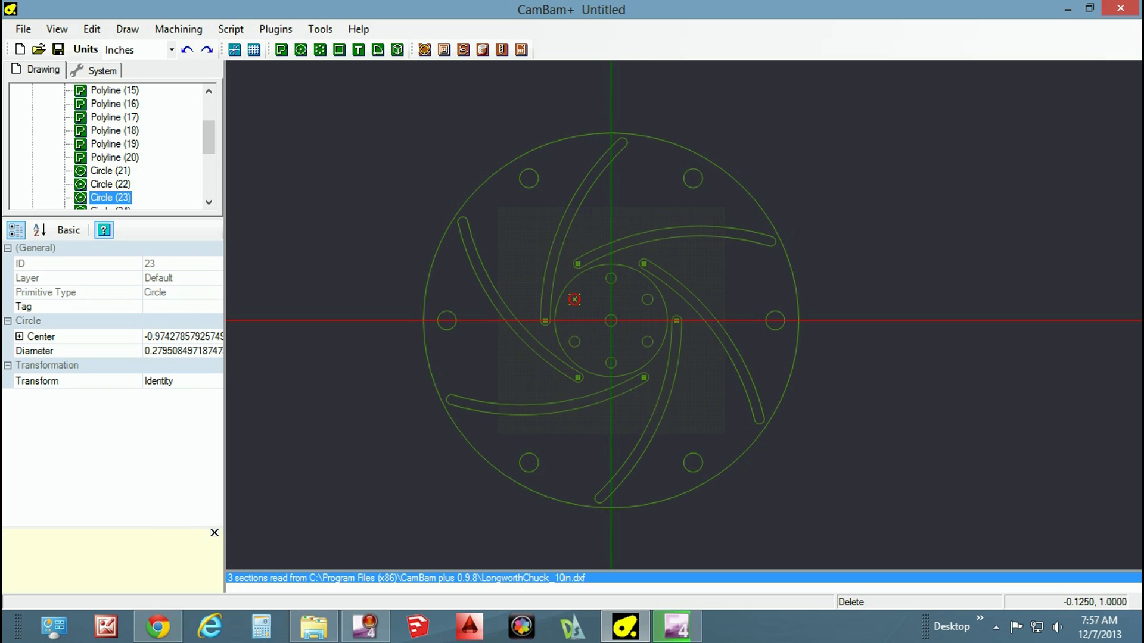
pyautogui.click(611, 278)
pyautogui.click(650, 302)
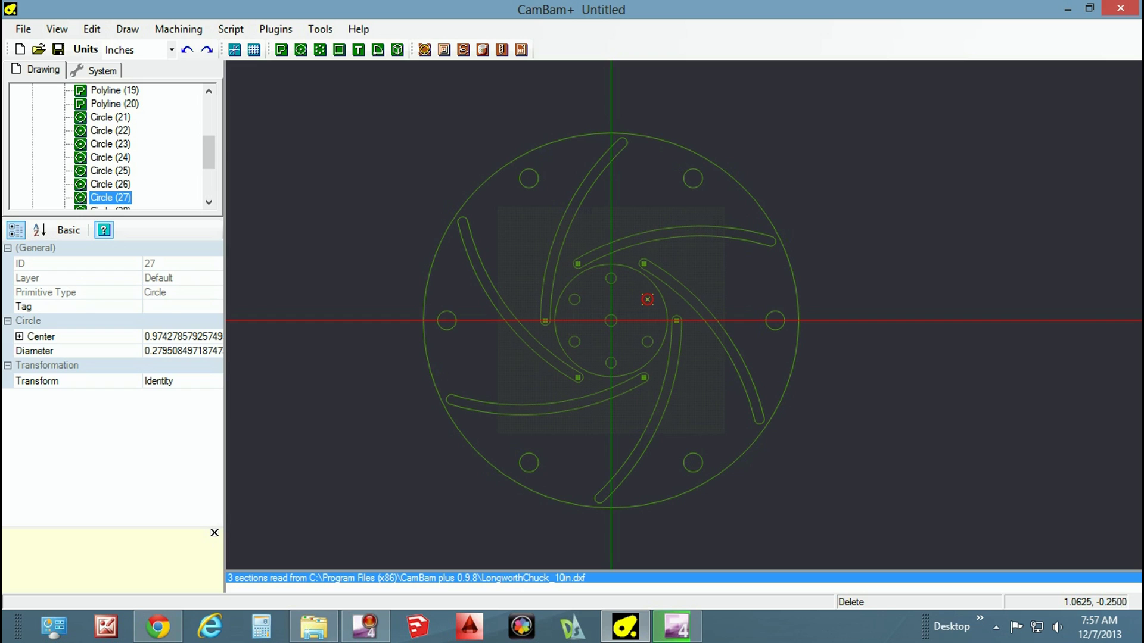
pyautogui.press('Escape')
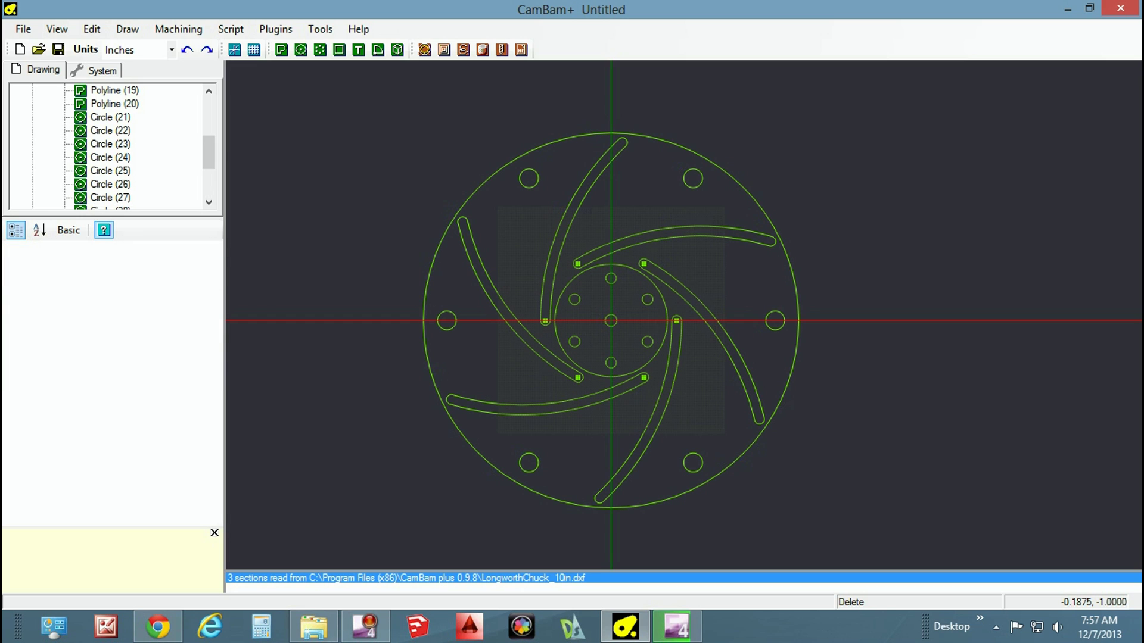